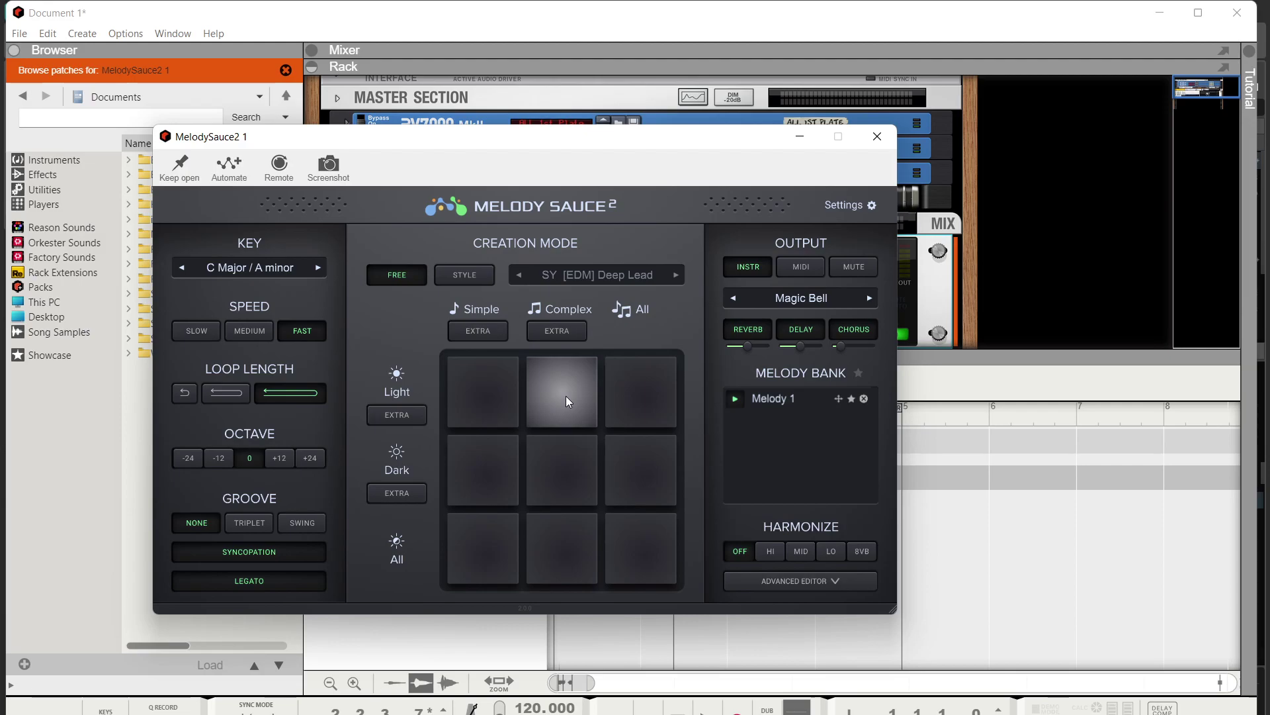
Start playback and generate two light melodies, one simple and one complex.
left_click_drag(538, 148, 561, 164)
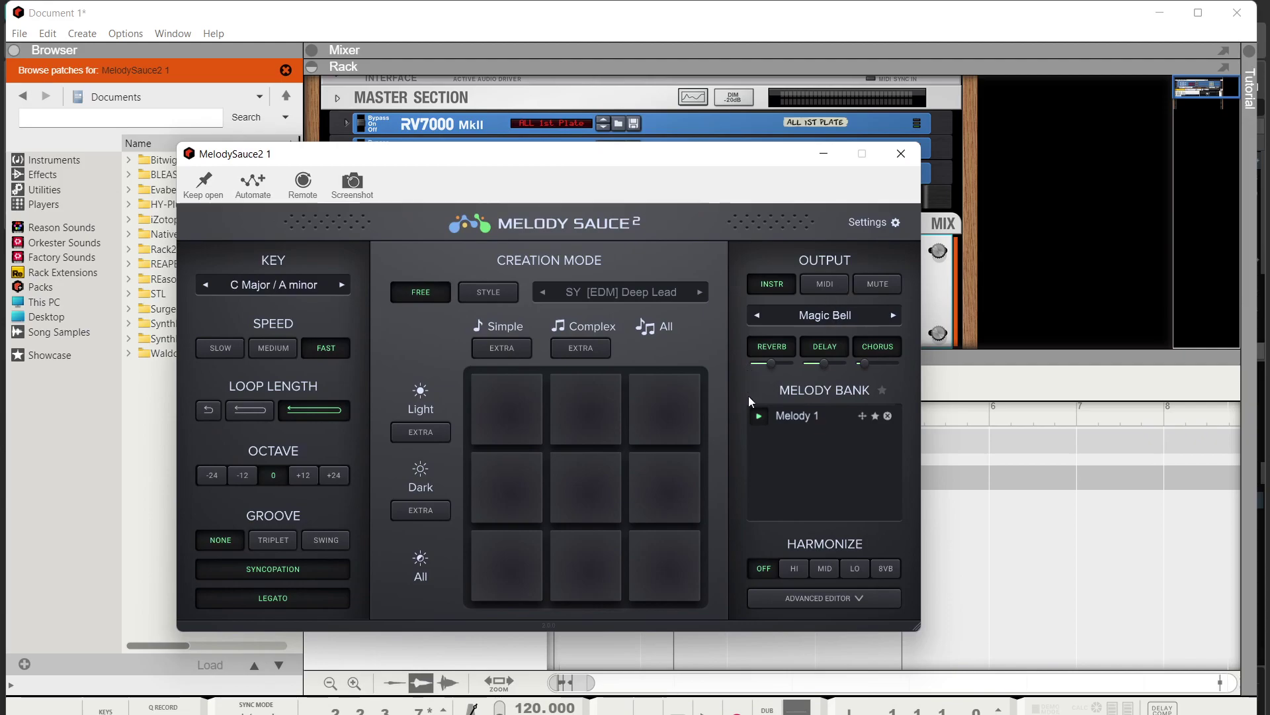
left_click(708, 710)
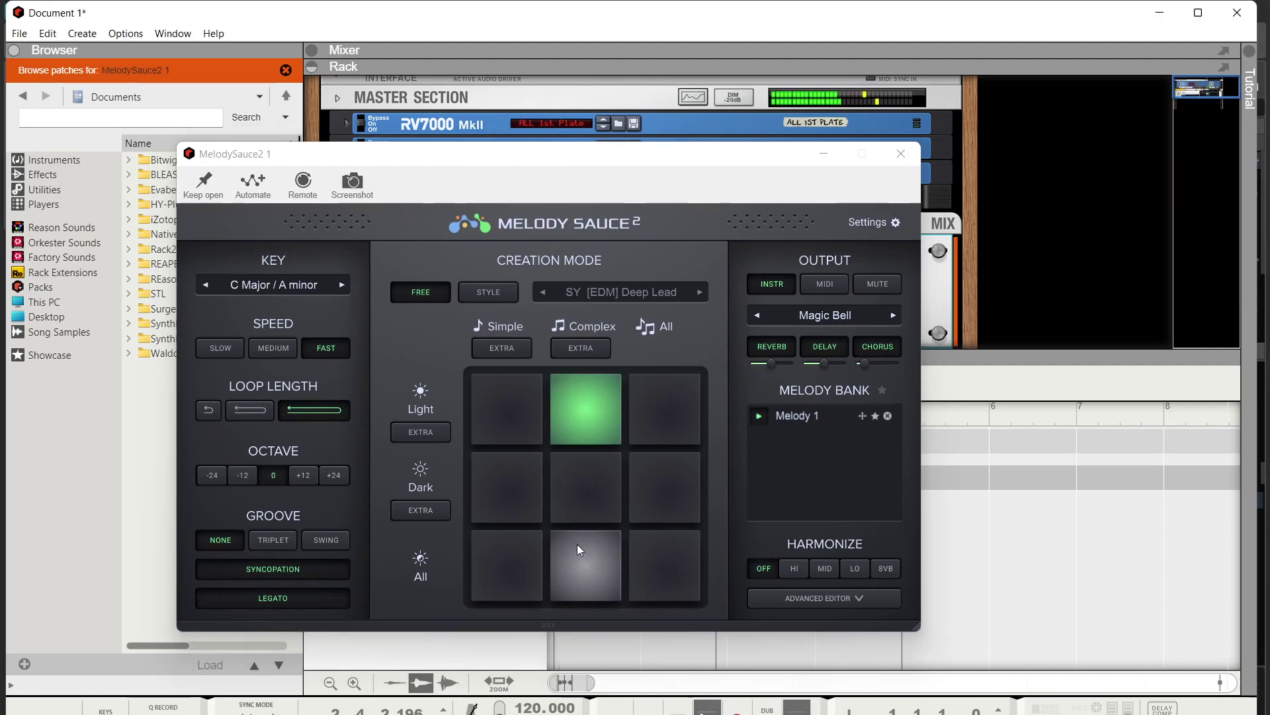
left_click(511, 418)
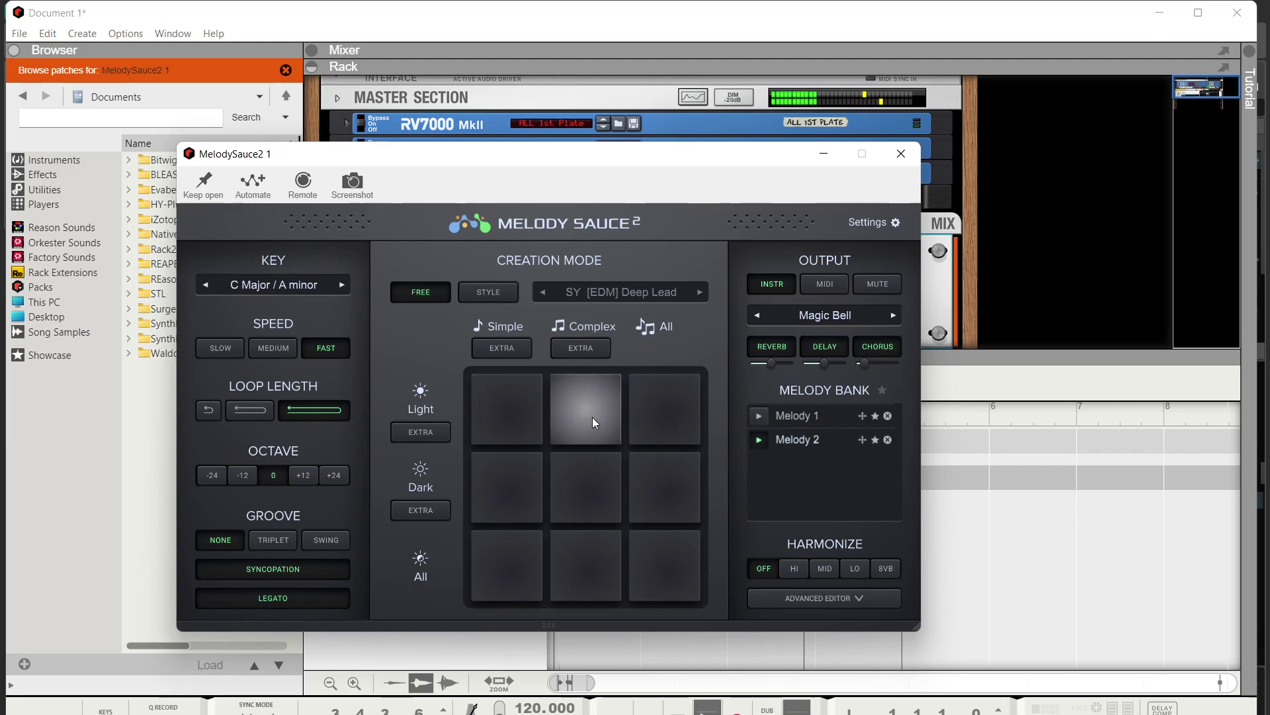
left_click(555, 415)
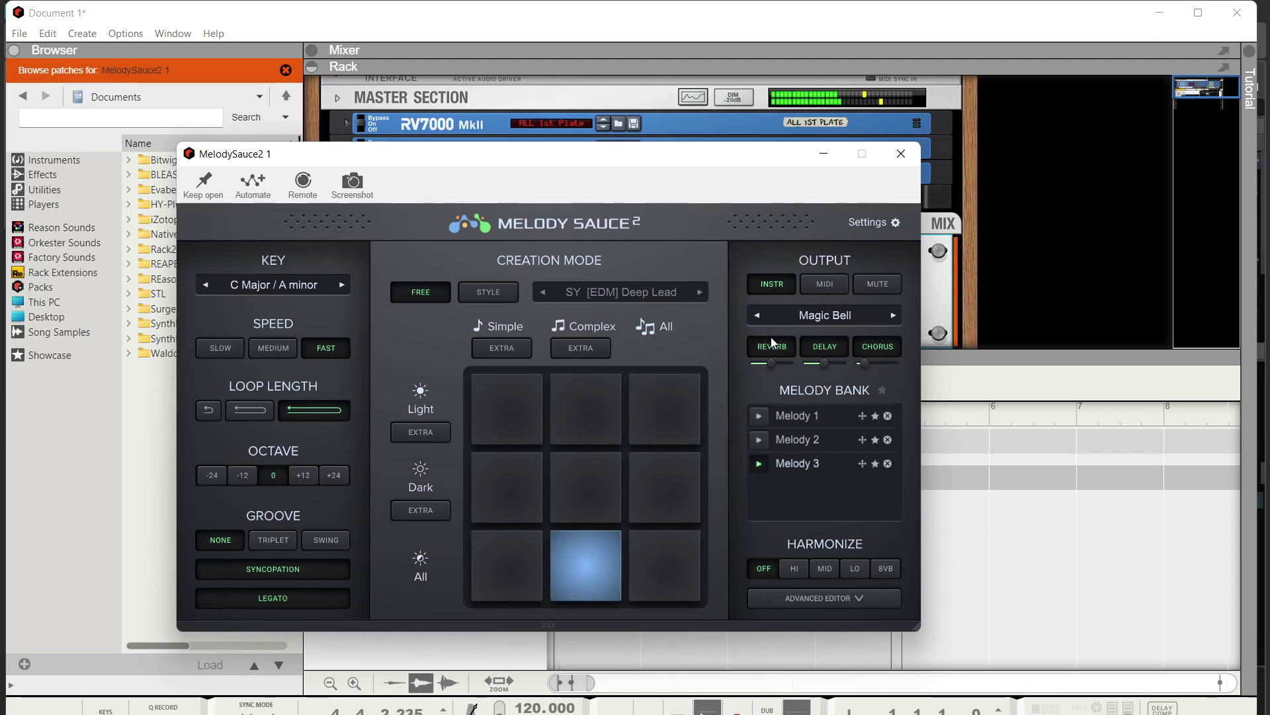
Try the Elec Guitar sound and set the output instrument to Saw Pluck.
left_click(808, 318)
mouse_move(799, 348)
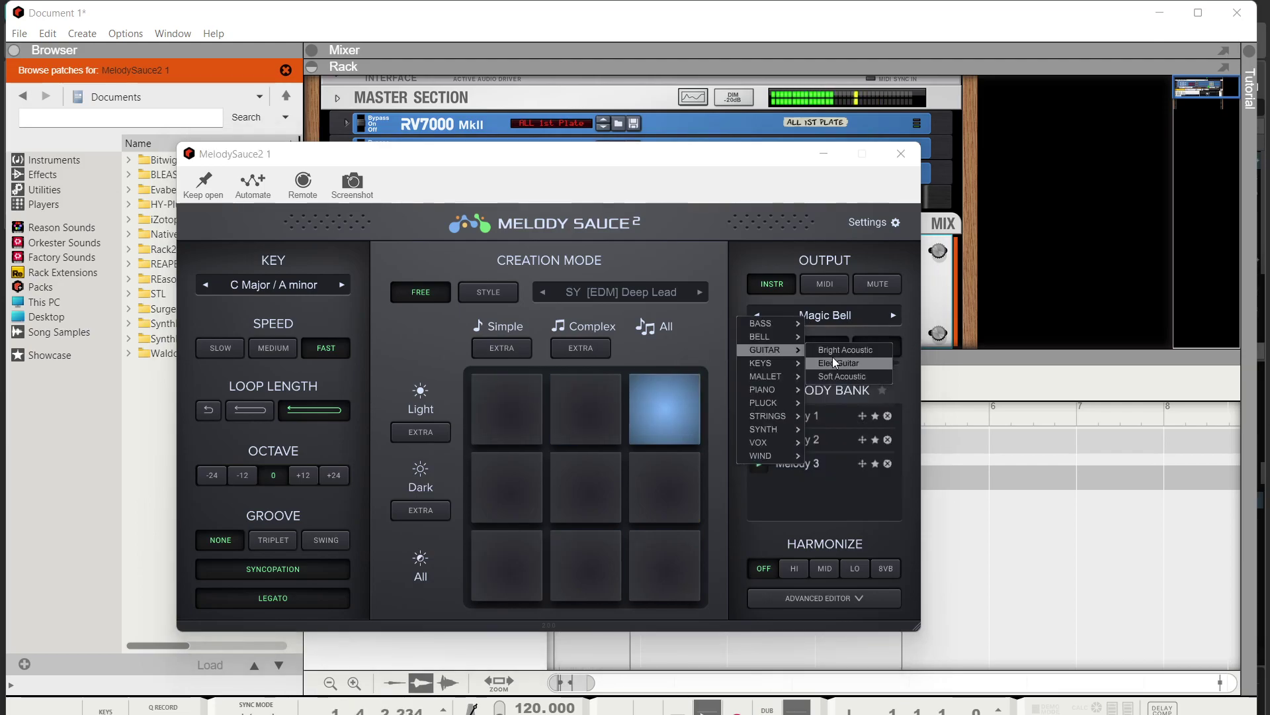
left_click(837, 360)
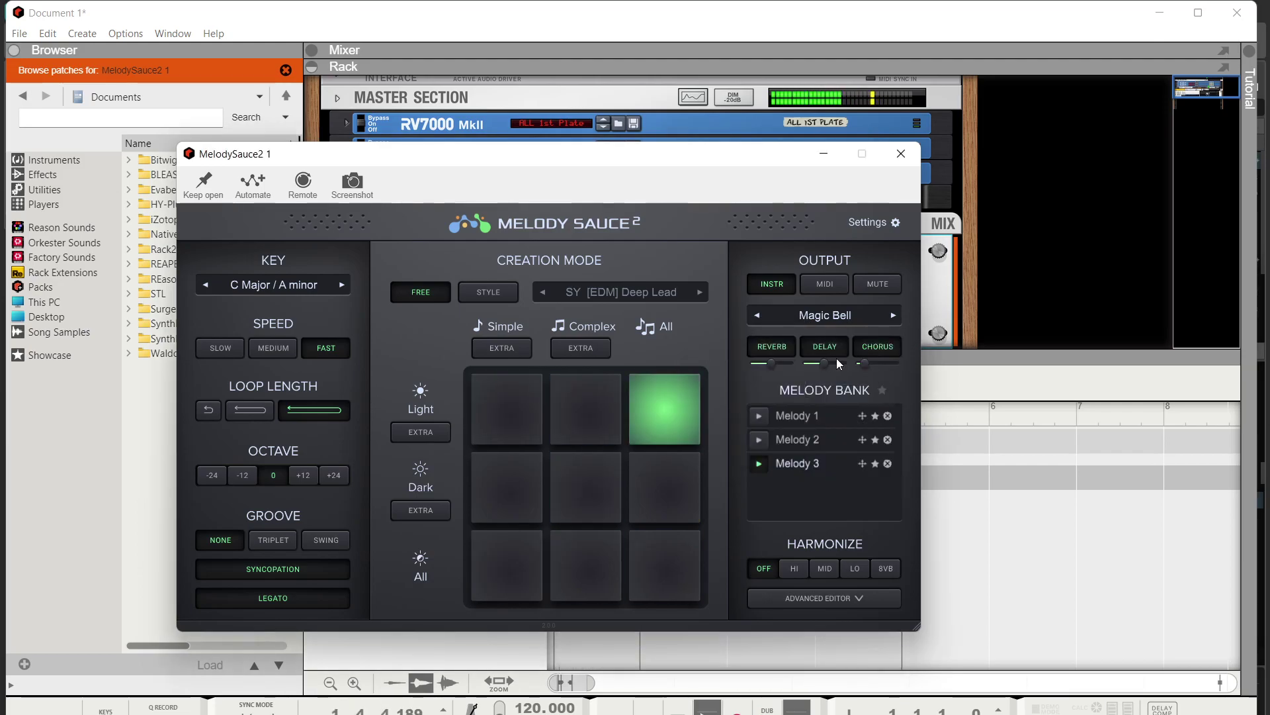
left_click(827, 317)
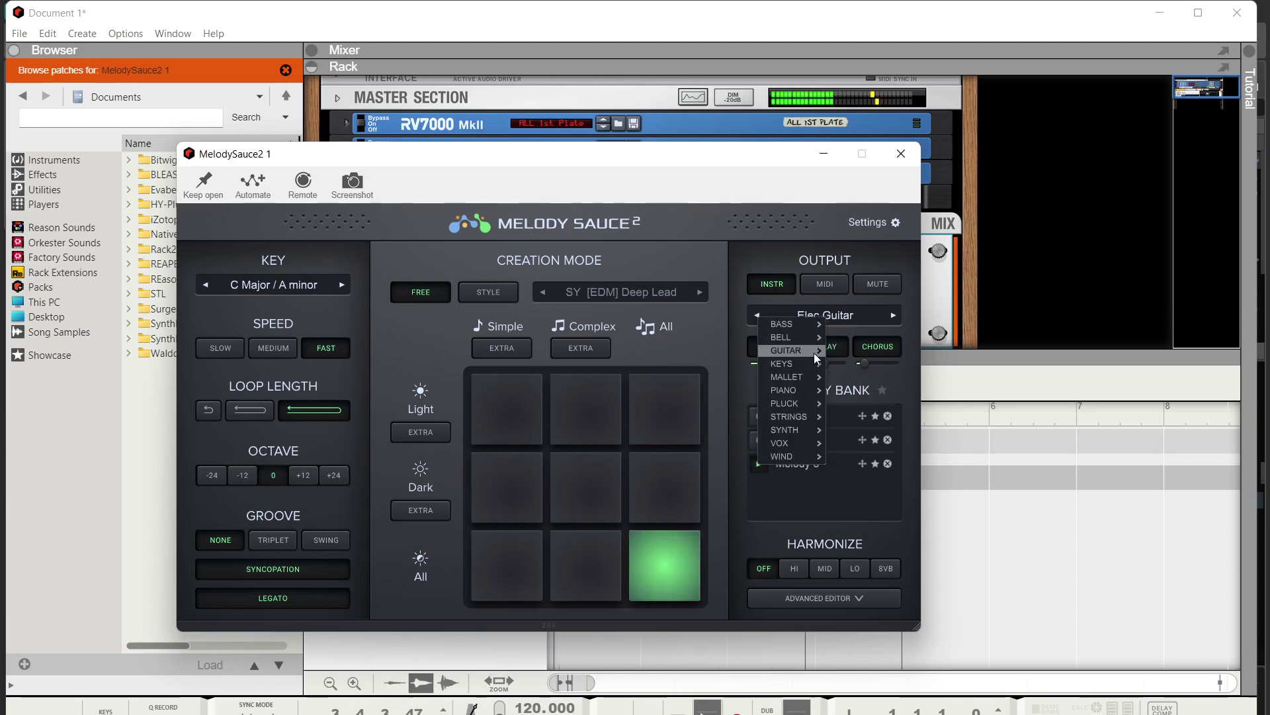
left_click(852, 395)
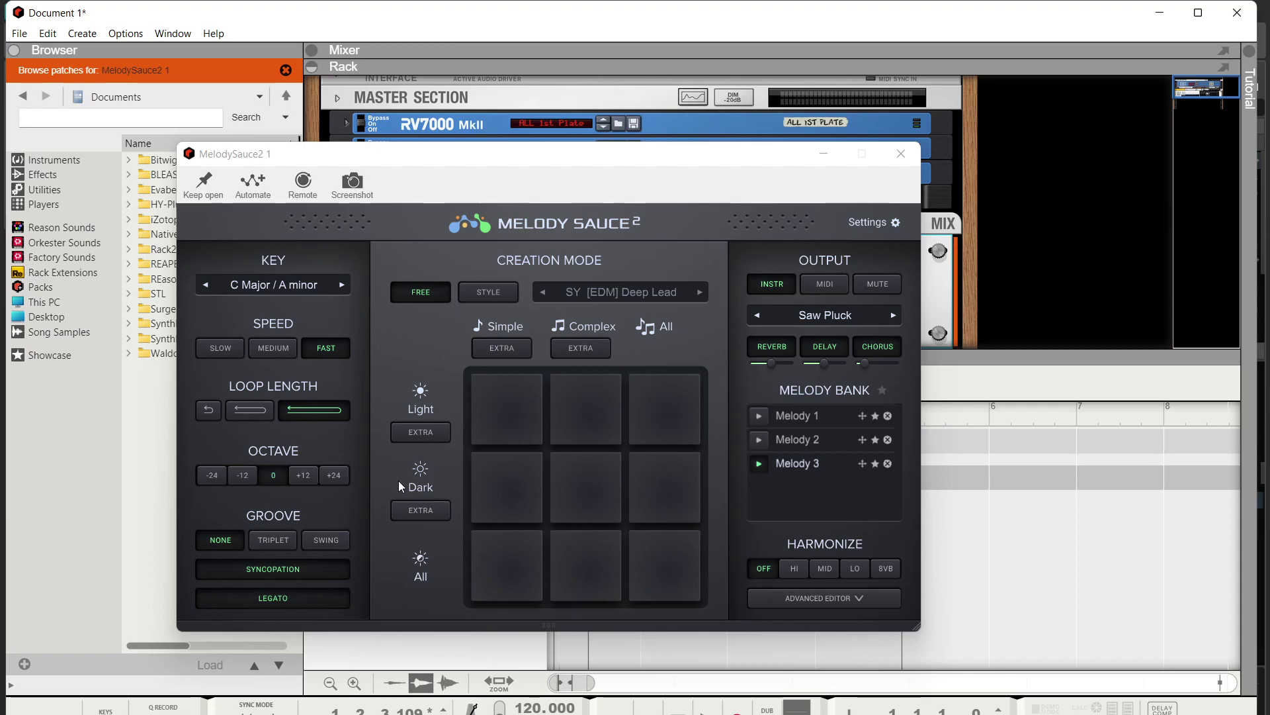
Generate four more melodies: a simple dark one, a light one of any complexity and two dark ones of any complexity.
left_click(493, 492)
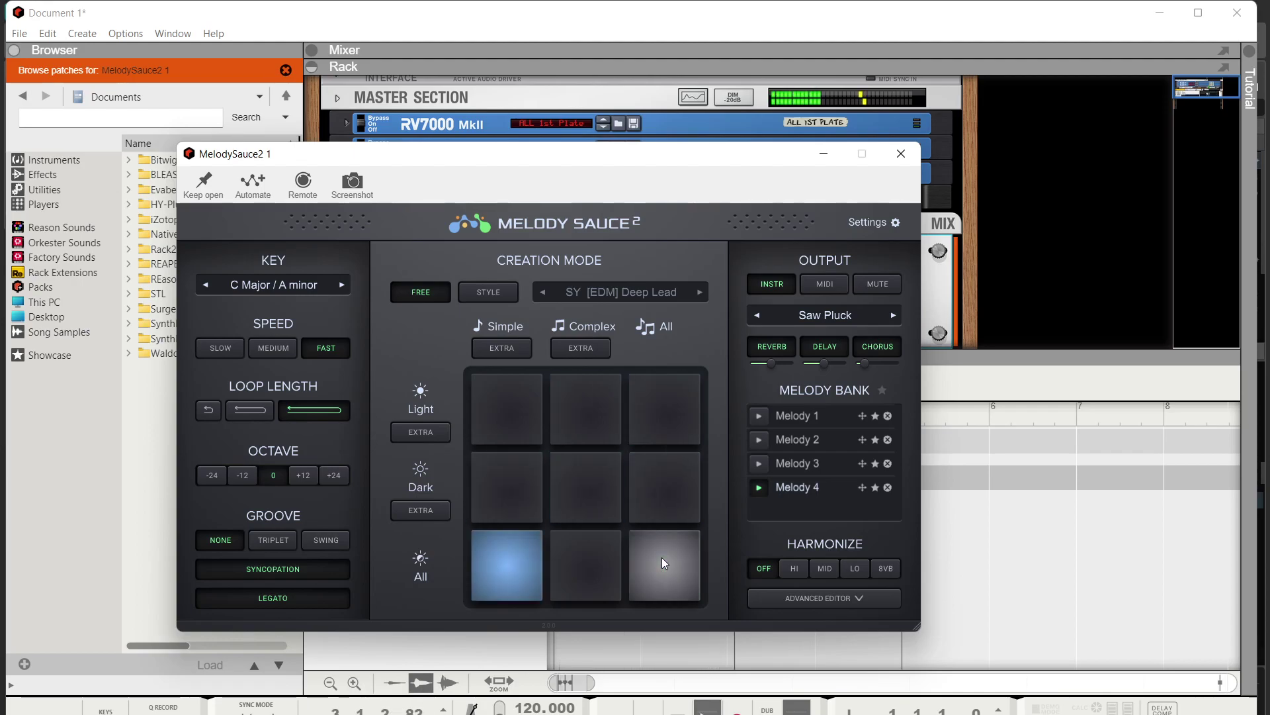
left_click(654, 413)
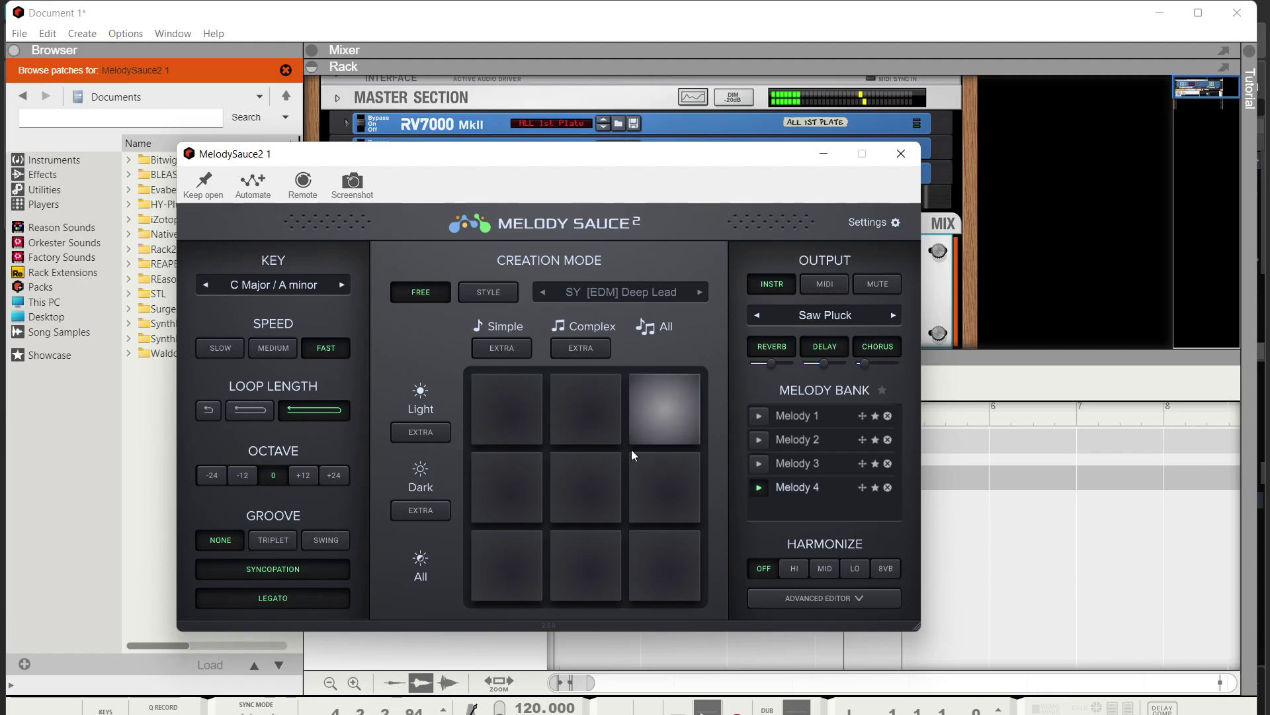
left_click(689, 511)
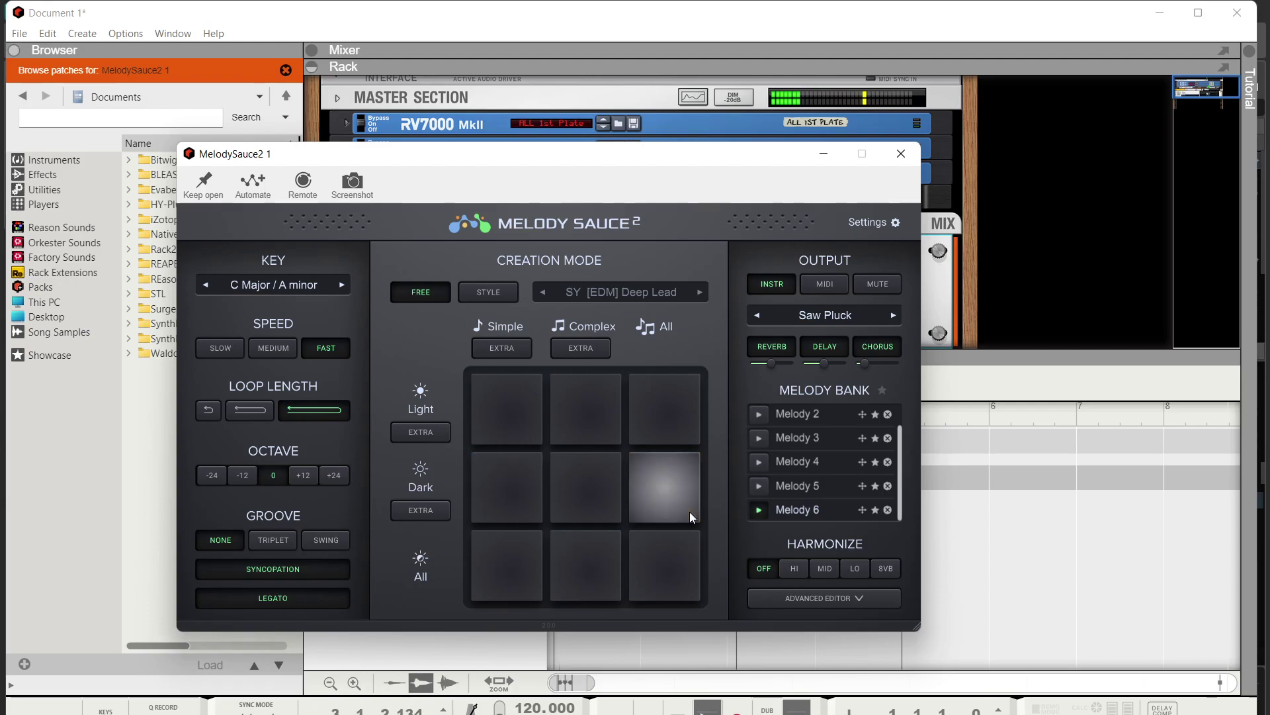
left_click(688, 499)
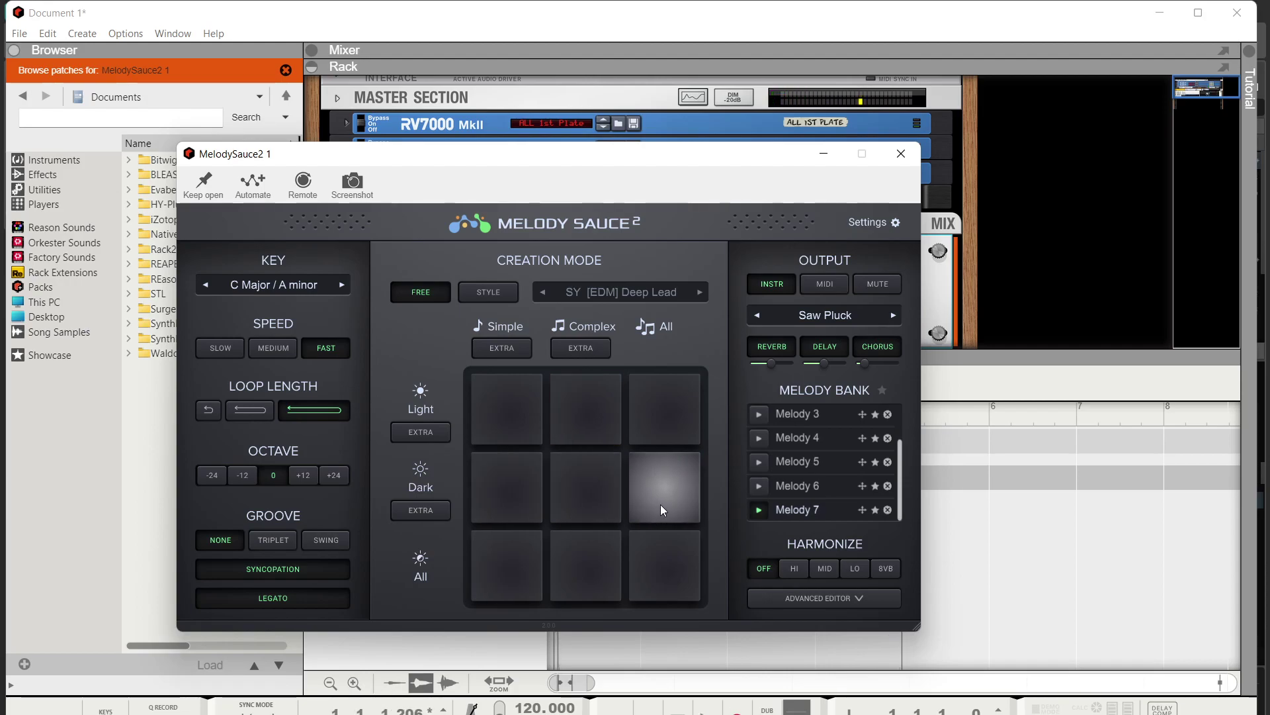
Look through the melody bank and play Melody 5.
scroll(777, 472, "up", 2)
scroll(776, 471, "down", 2)
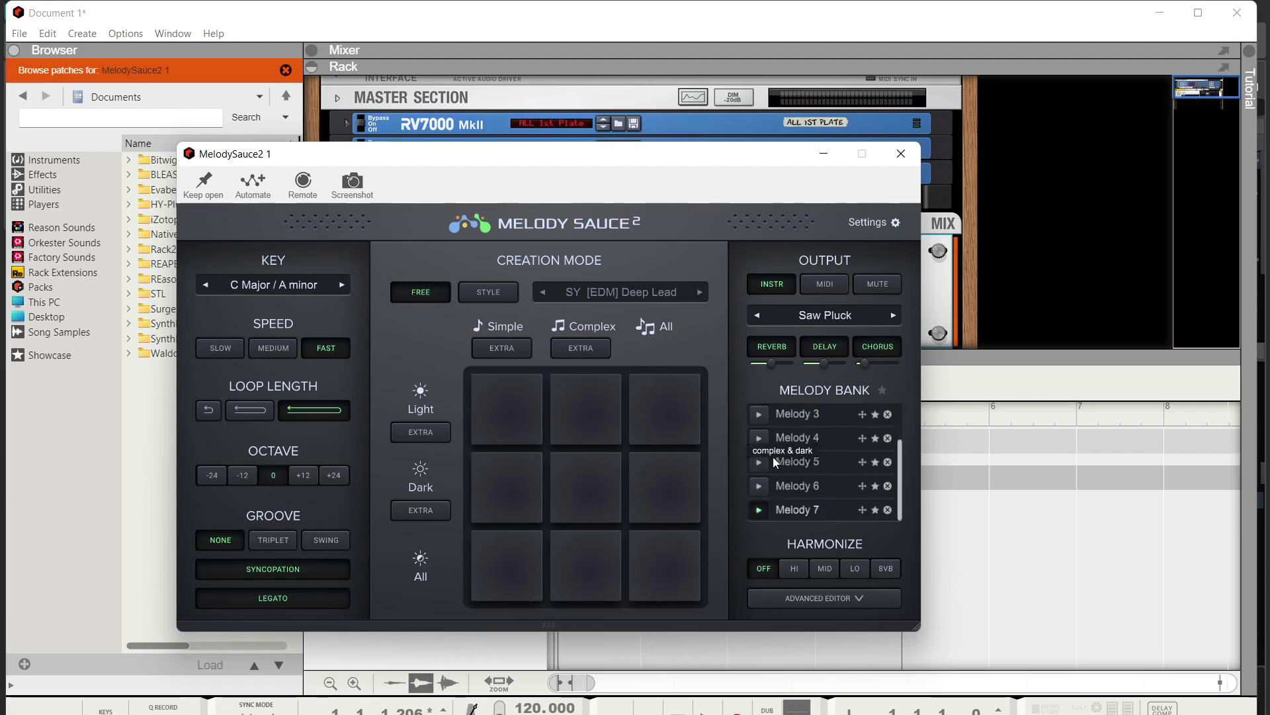
left_click(758, 461)
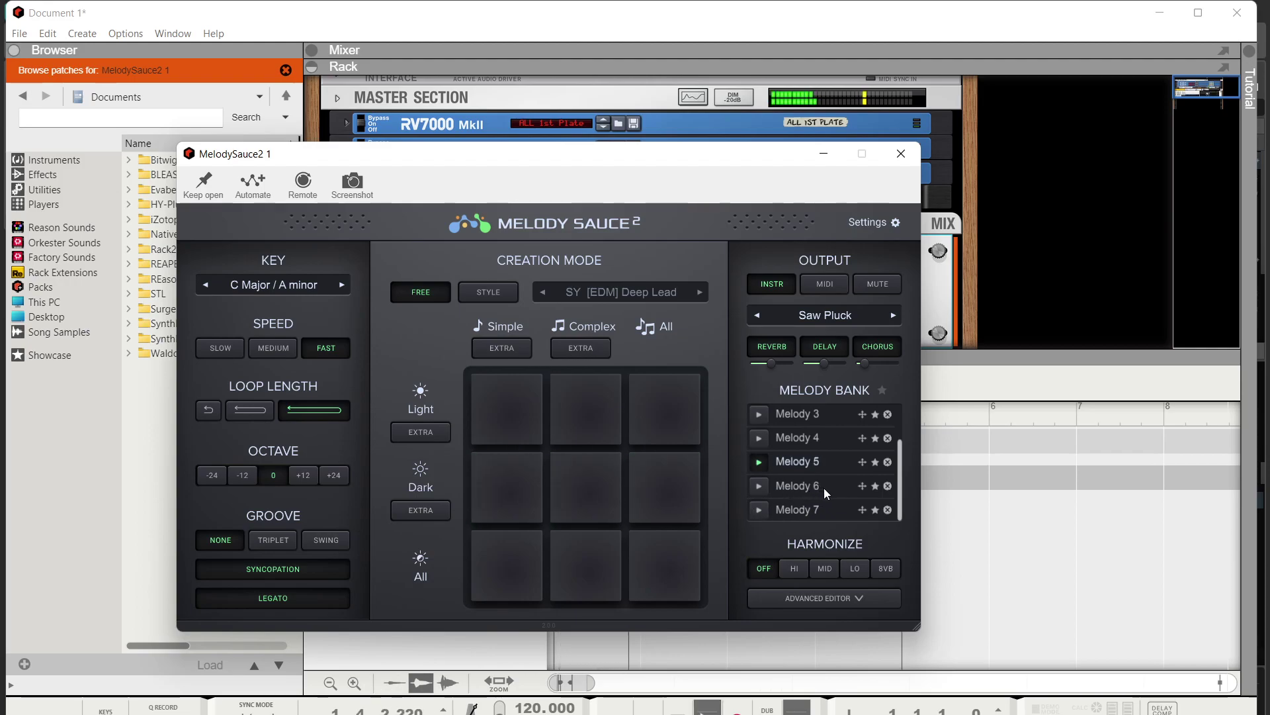
Place Melody 5 as a clip on the MelodySauce2 1 sequencer track and align it to start at bar 1.
left_click_drag(861, 462, 920, 470)
left_click_drag(730, 168, 733, 603)
left_click(947, 473)
left_click_drag(947, 475, 598, 476)
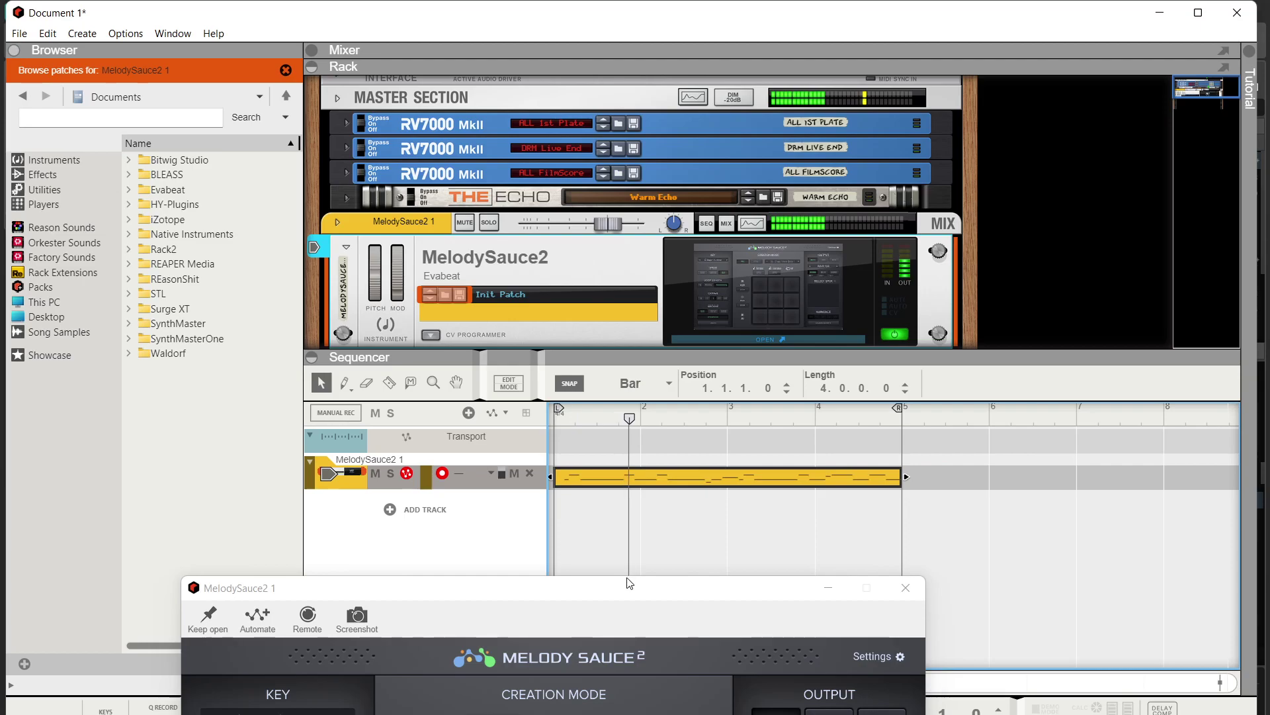
left_click_drag(632, 588, 531, 60)
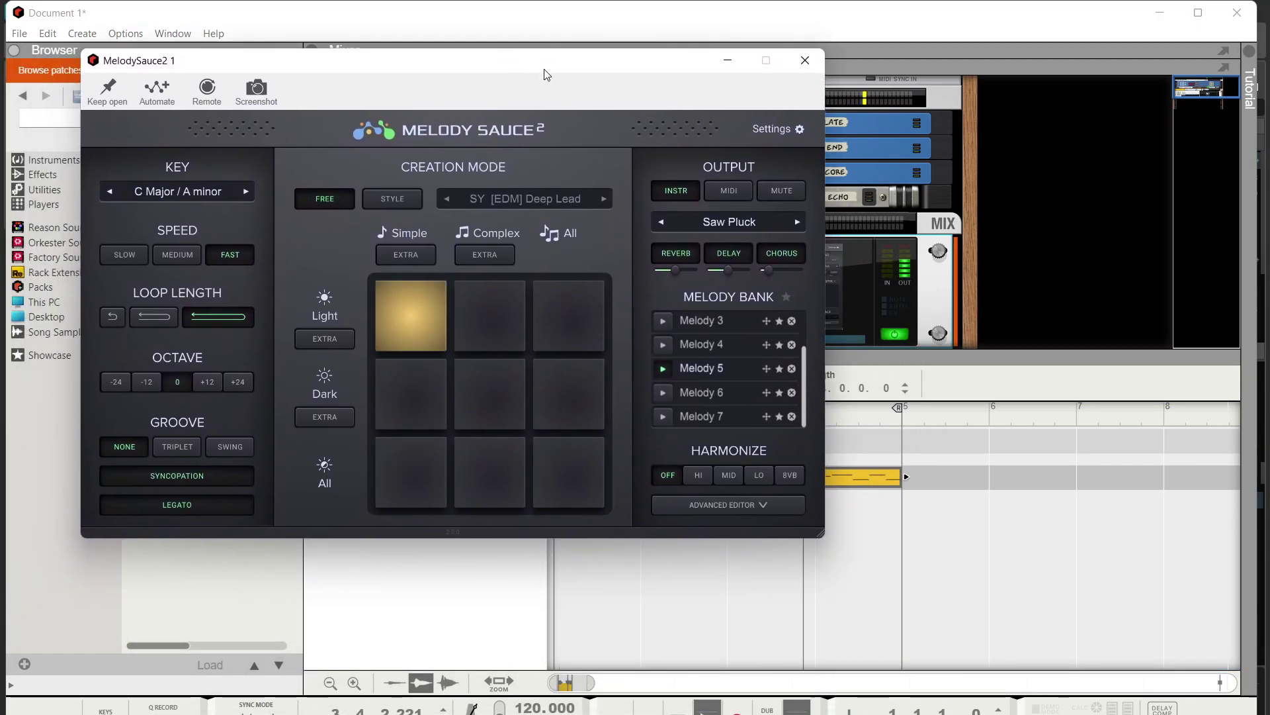
Switch the creation mode to Style, choose the House style Organ Pluck Bass and generate two melodies.
left_click(396, 200)
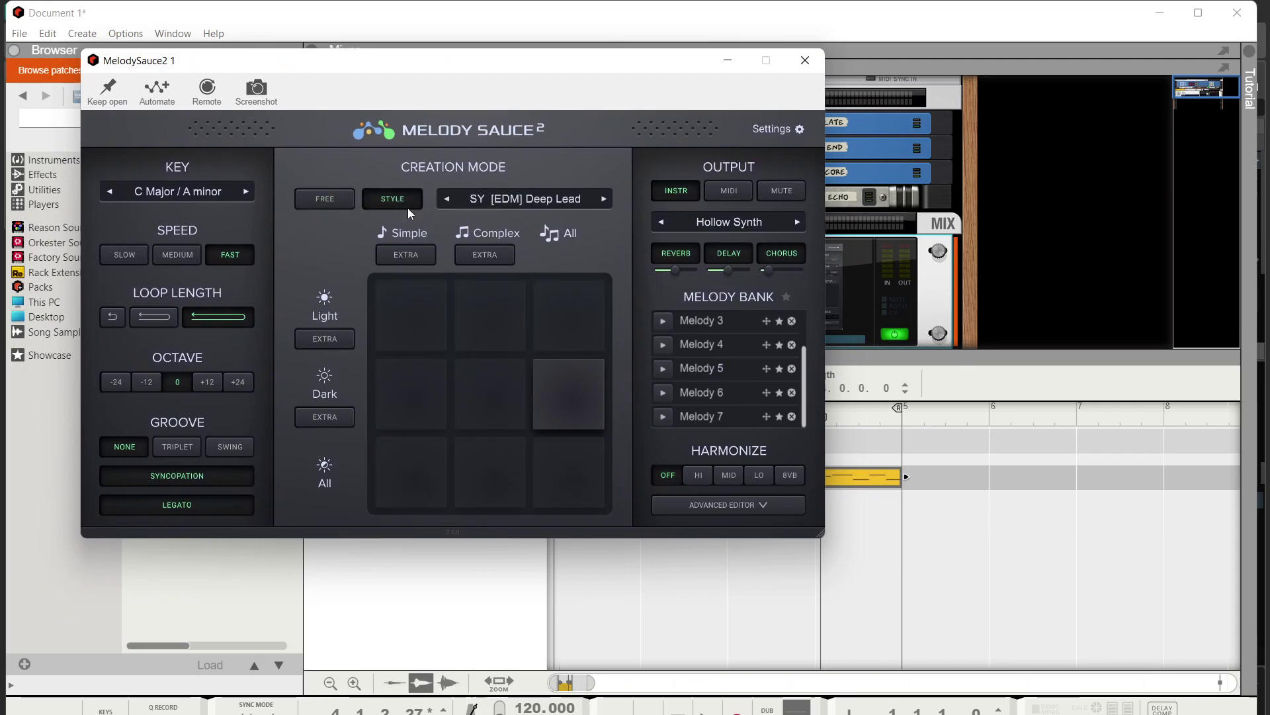
left_click(522, 202)
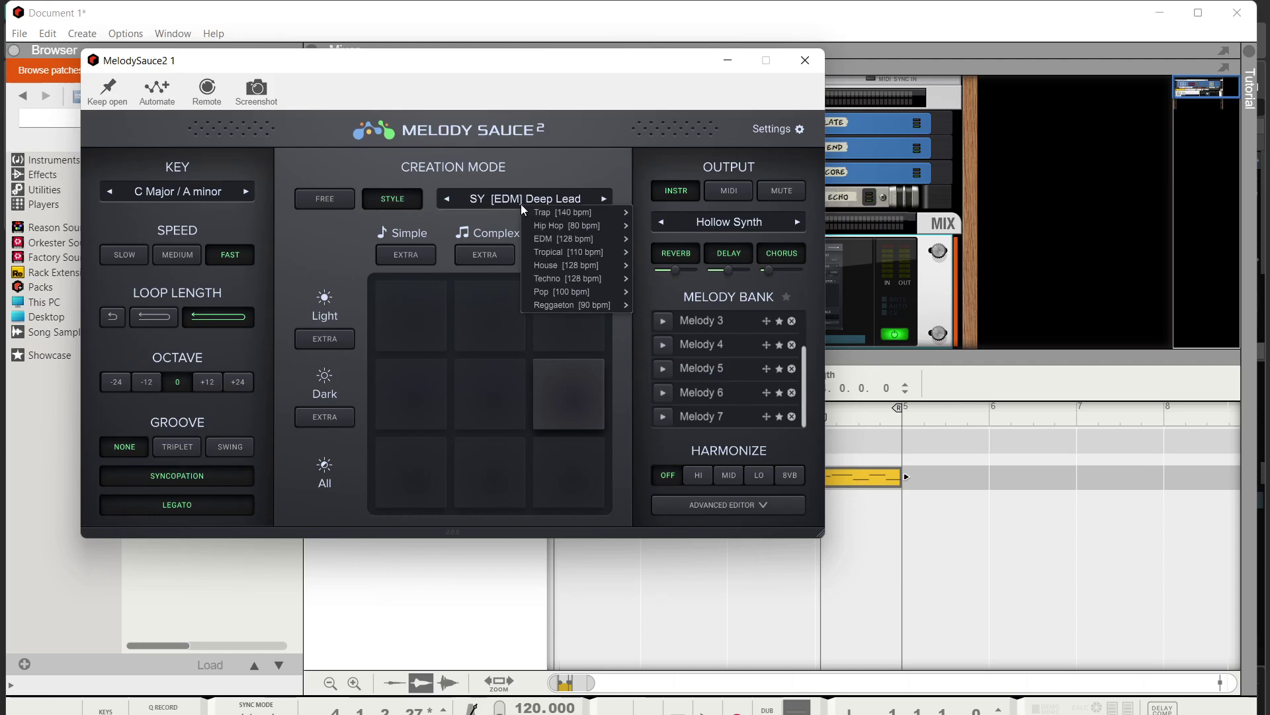
mouse_move(565, 264)
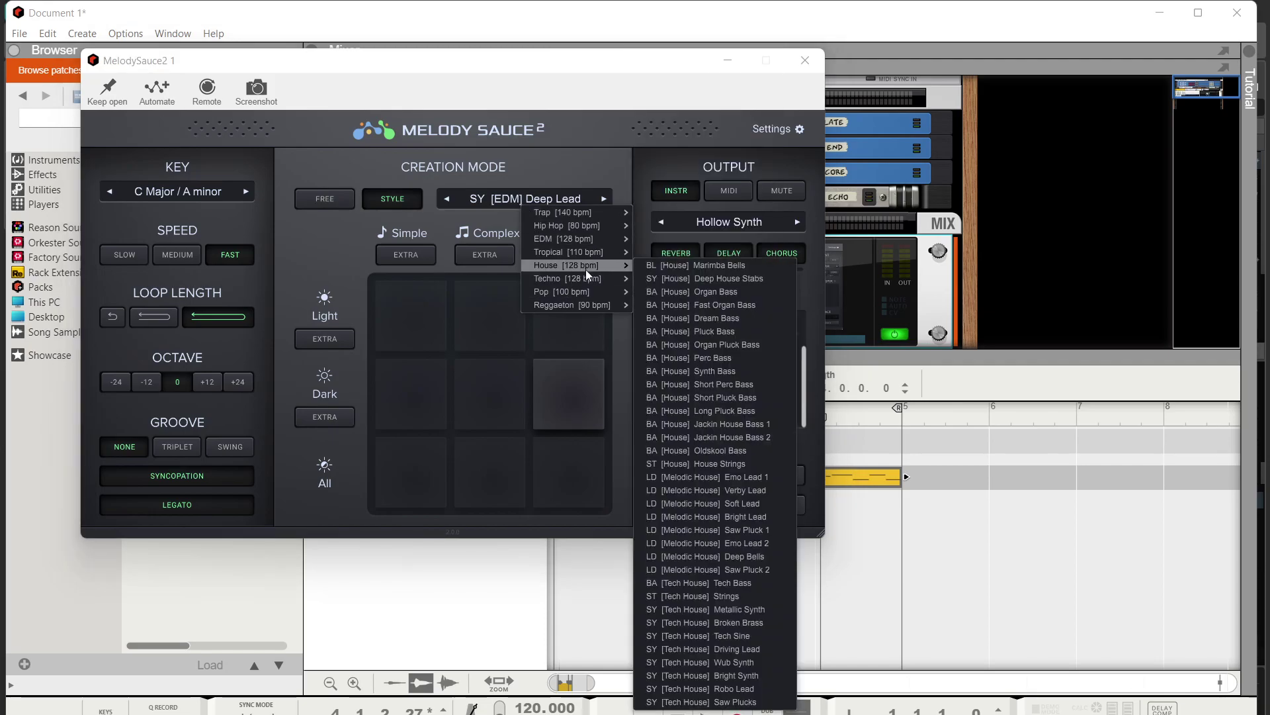
left_click(686, 343)
left_click(467, 399)
left_click(511, 382)
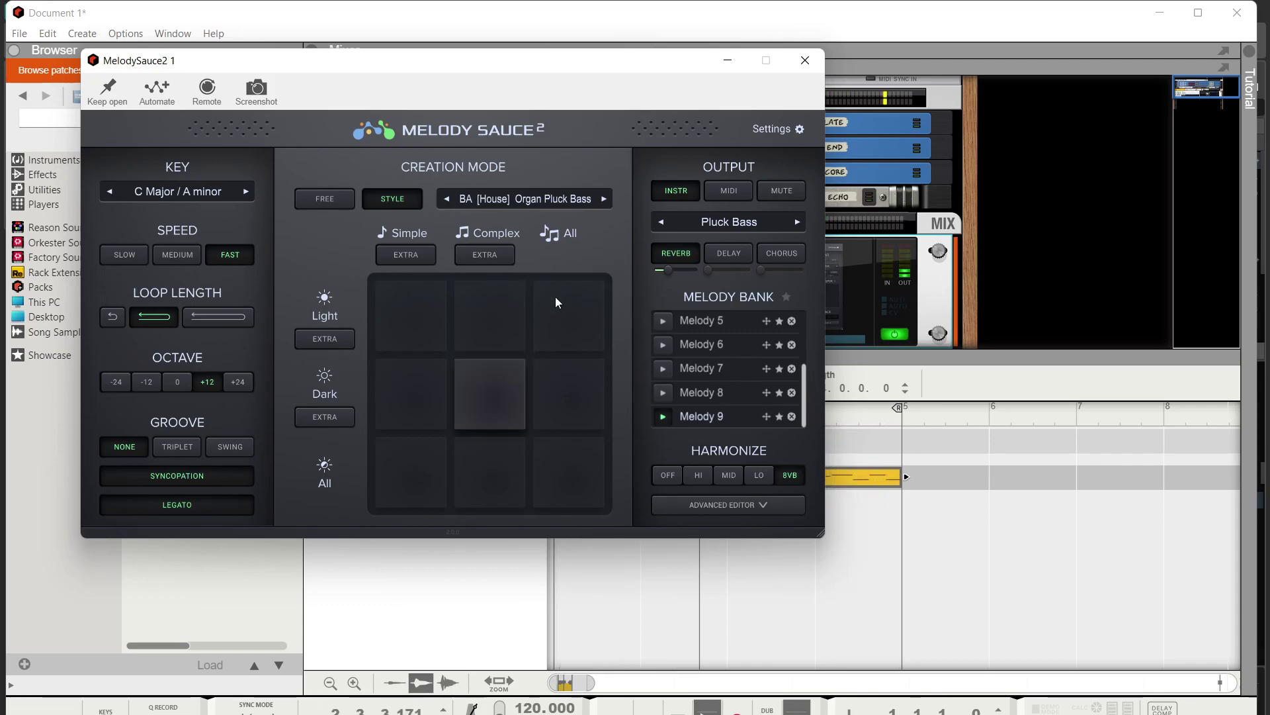
Change the style to House Perc Bass and generate several melodies with it.
left_click(603, 199)
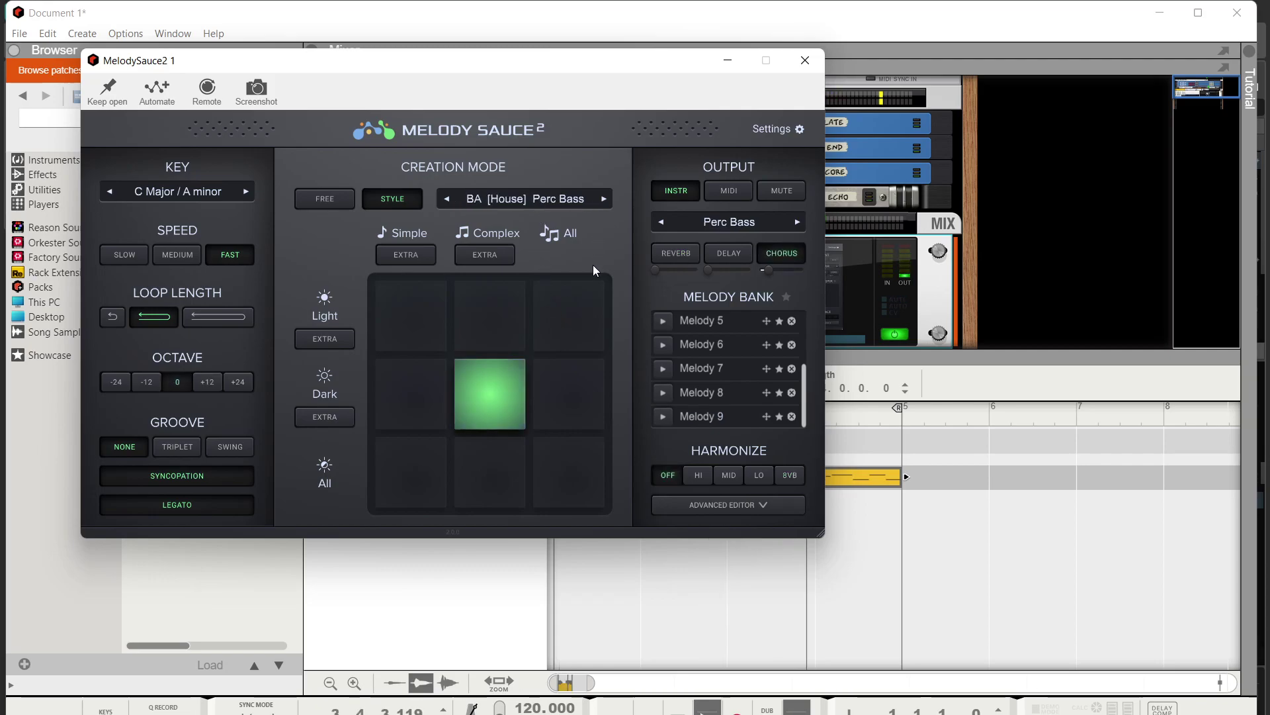
left_click(493, 387)
left_click(492, 386)
left_click(493, 387)
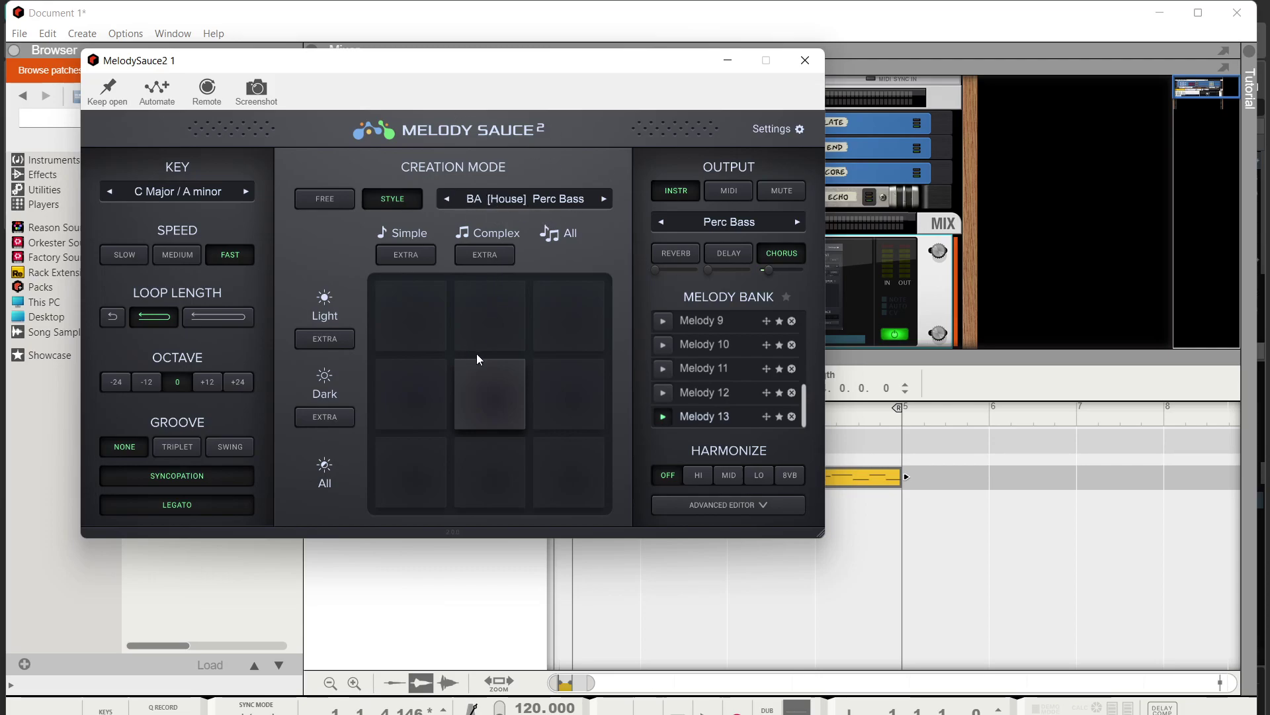
Return the creation mode to Free, try the -12 and +12 octave shifts and set the octave to +24.
left_click(338, 199)
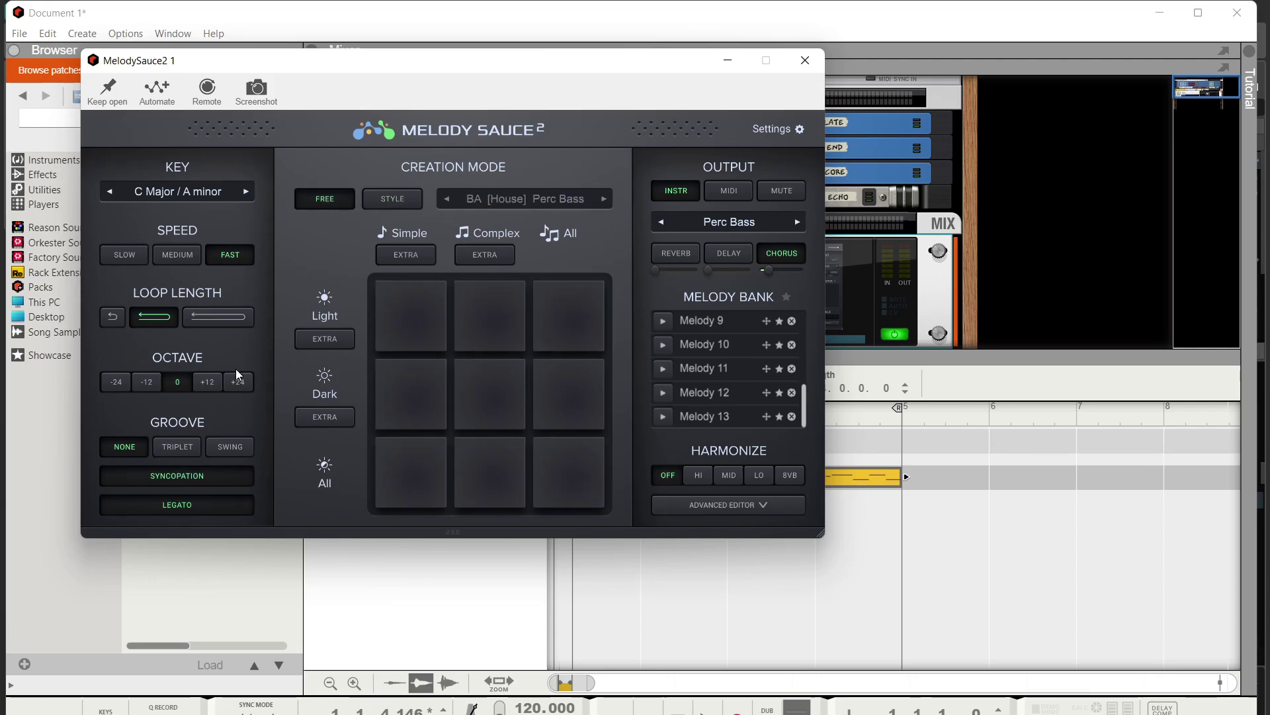
left_click(150, 381)
left_click(211, 387)
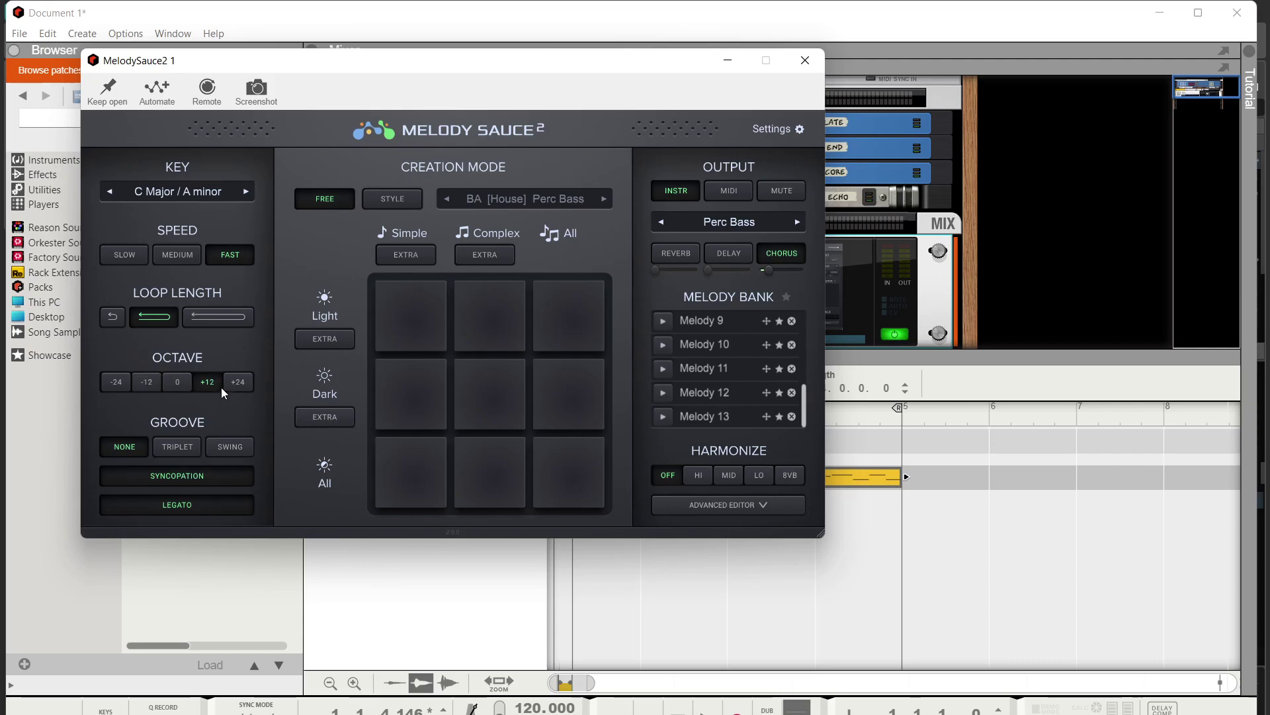
left_click(239, 390)
Try the shortest loop length, set it to the longest option and review the available keys without changing the key.
left_click(112, 319)
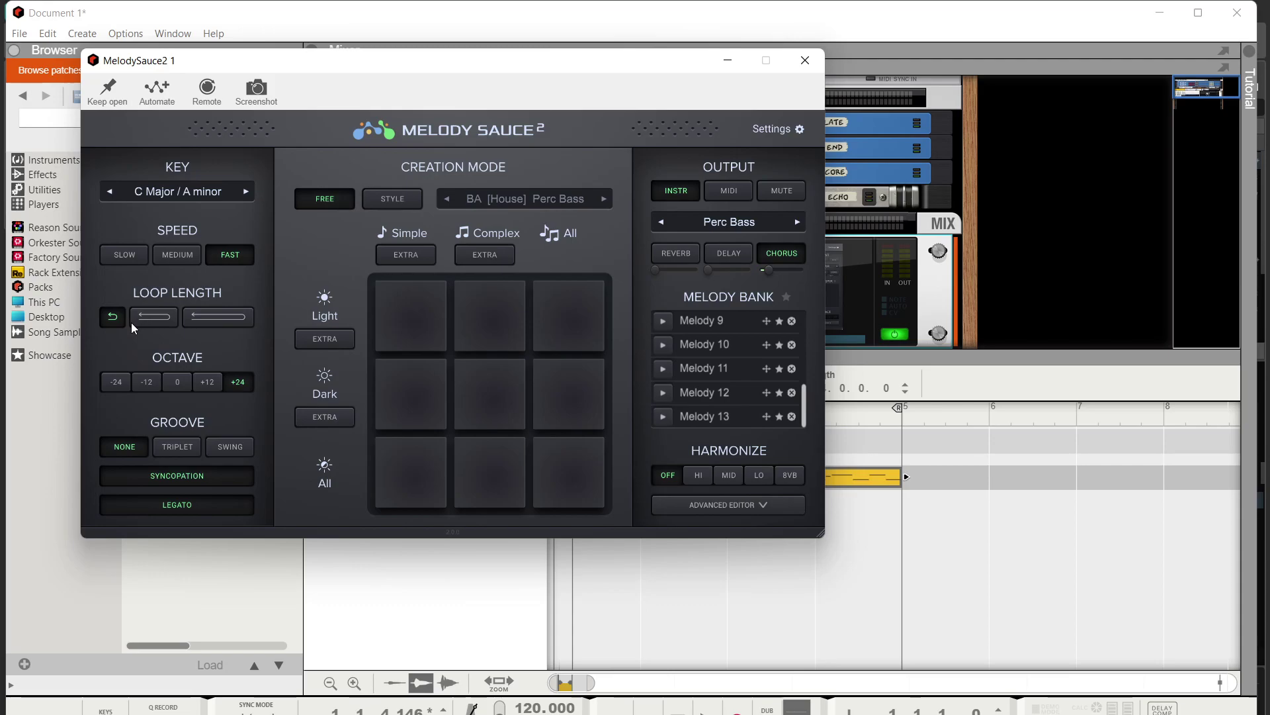
left_click(198, 324)
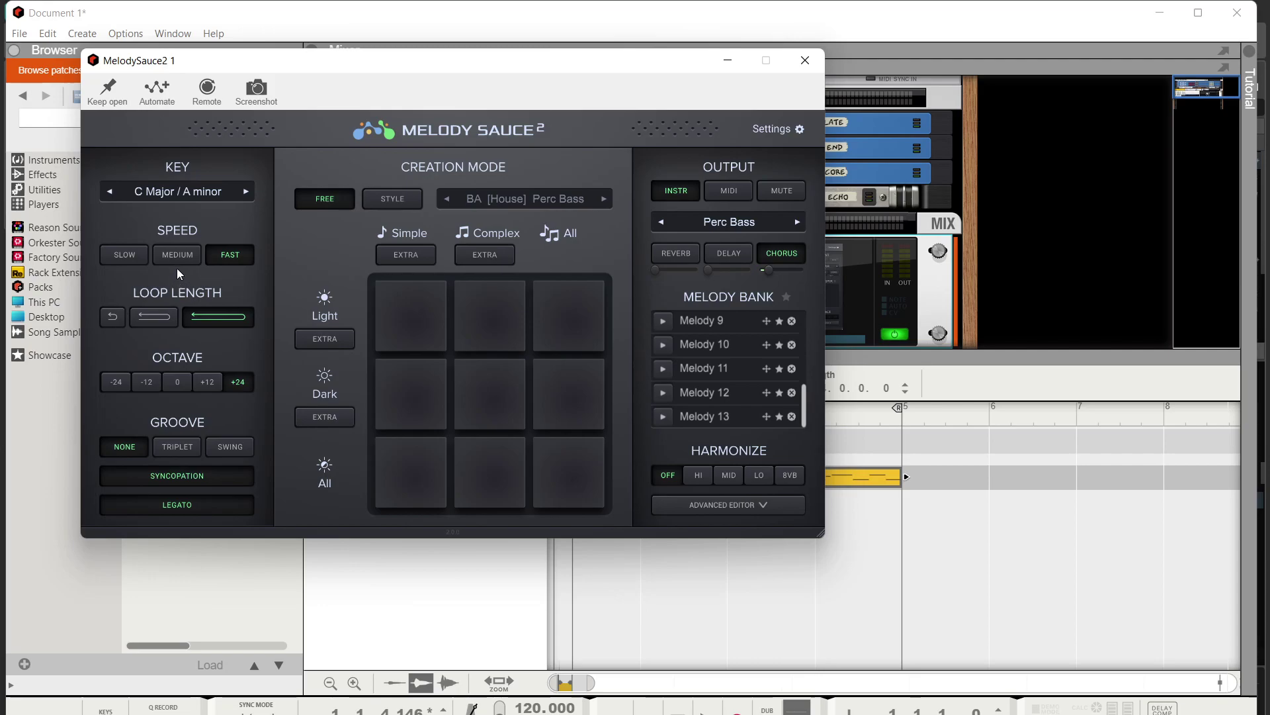
left_click(180, 190)
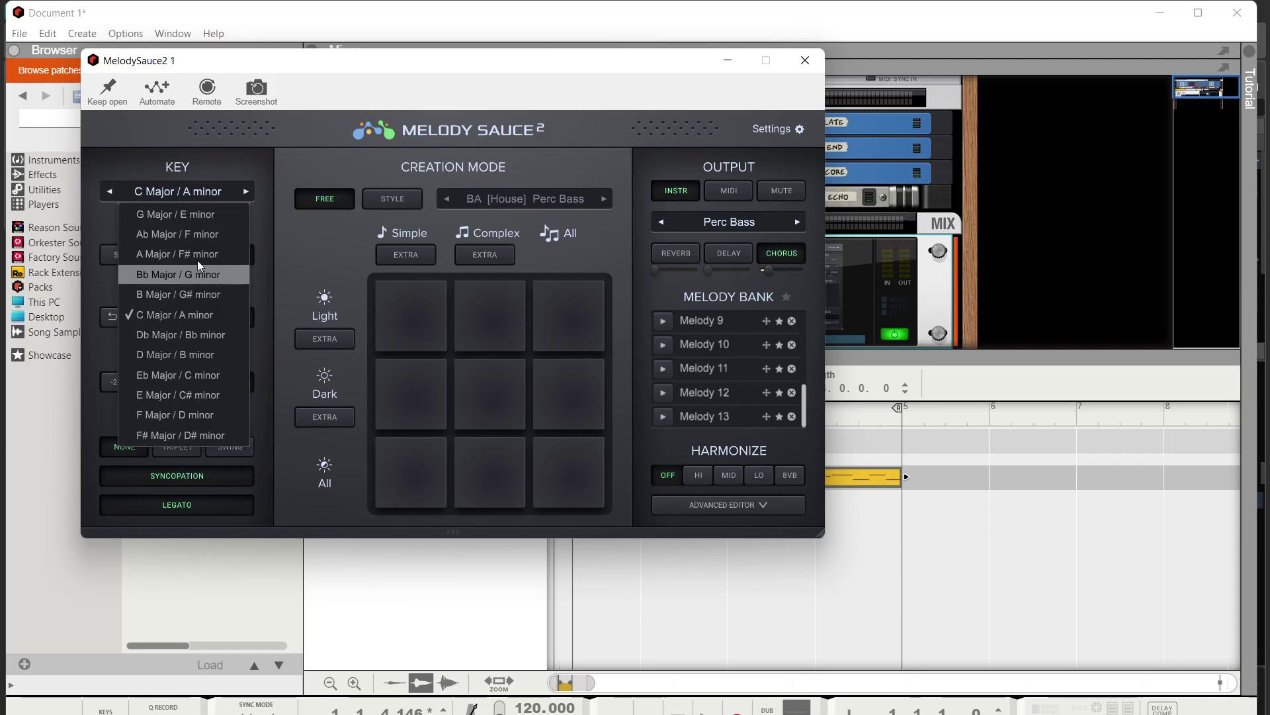
left_click(284, 170)
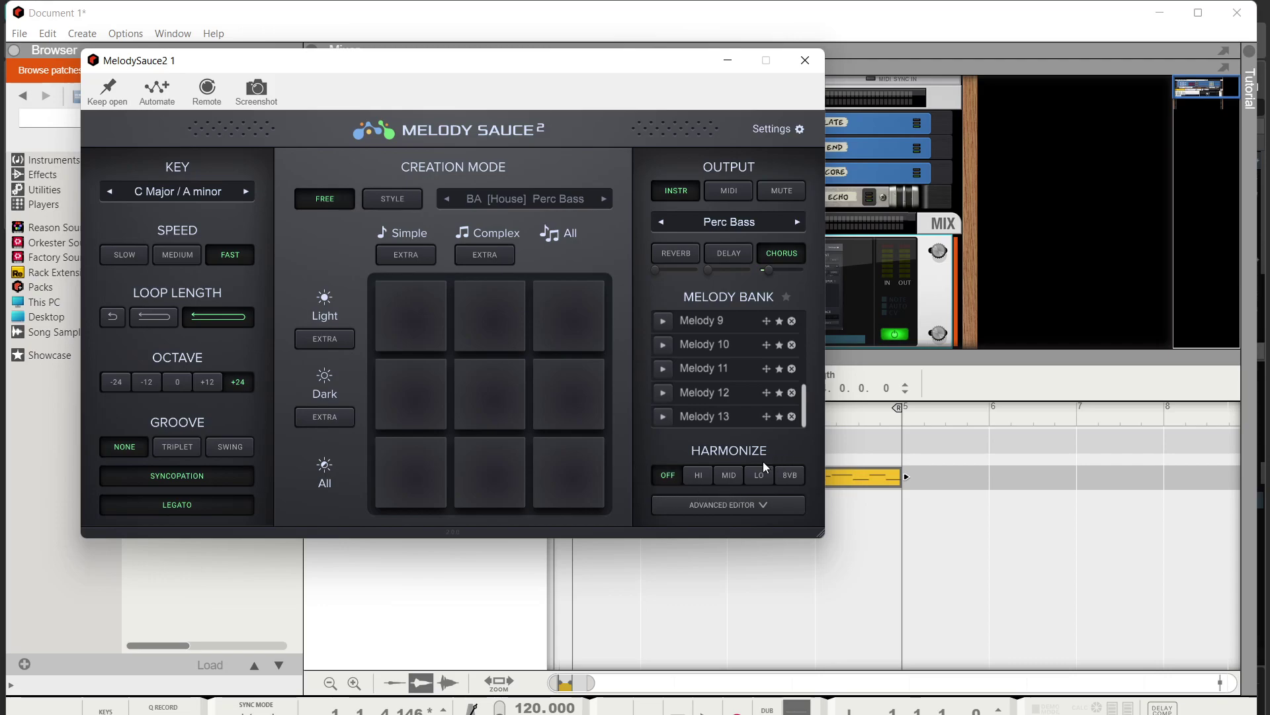
Open the advanced editor and reposition the plugin window so that the editor's section controls fit on screen.
left_click(763, 502)
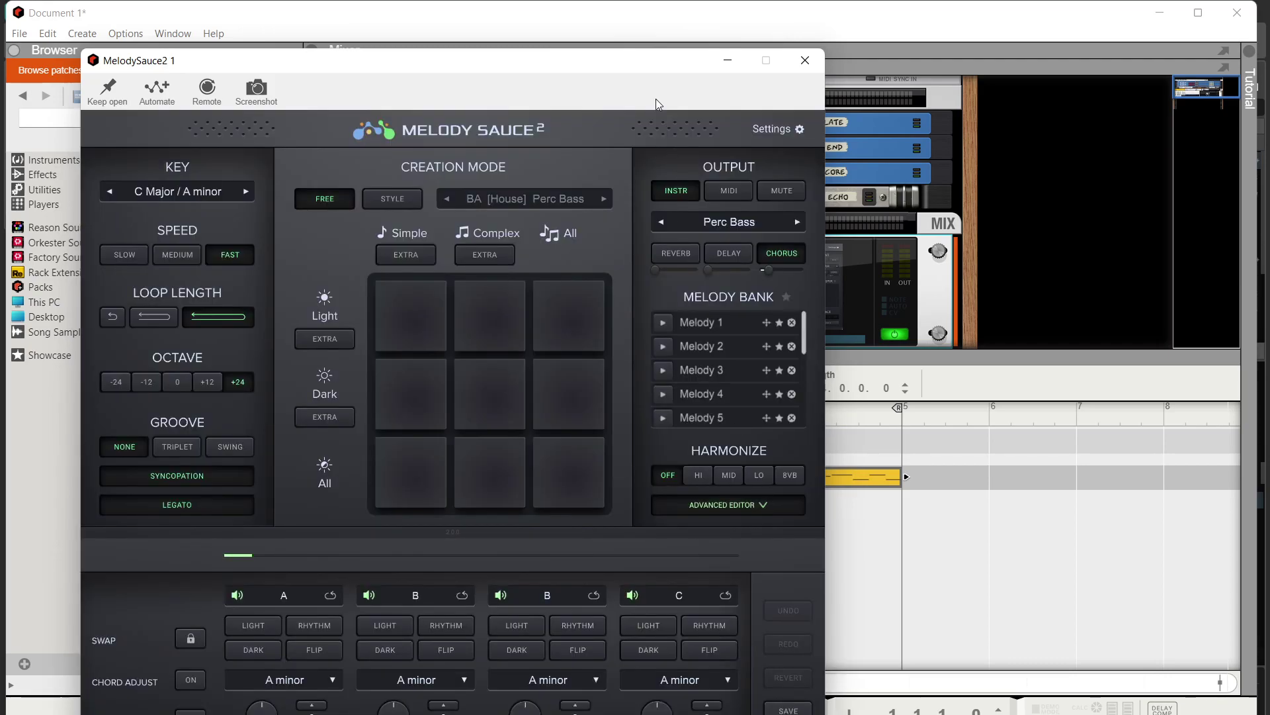
left_click_drag(637, 66, 680, 19)
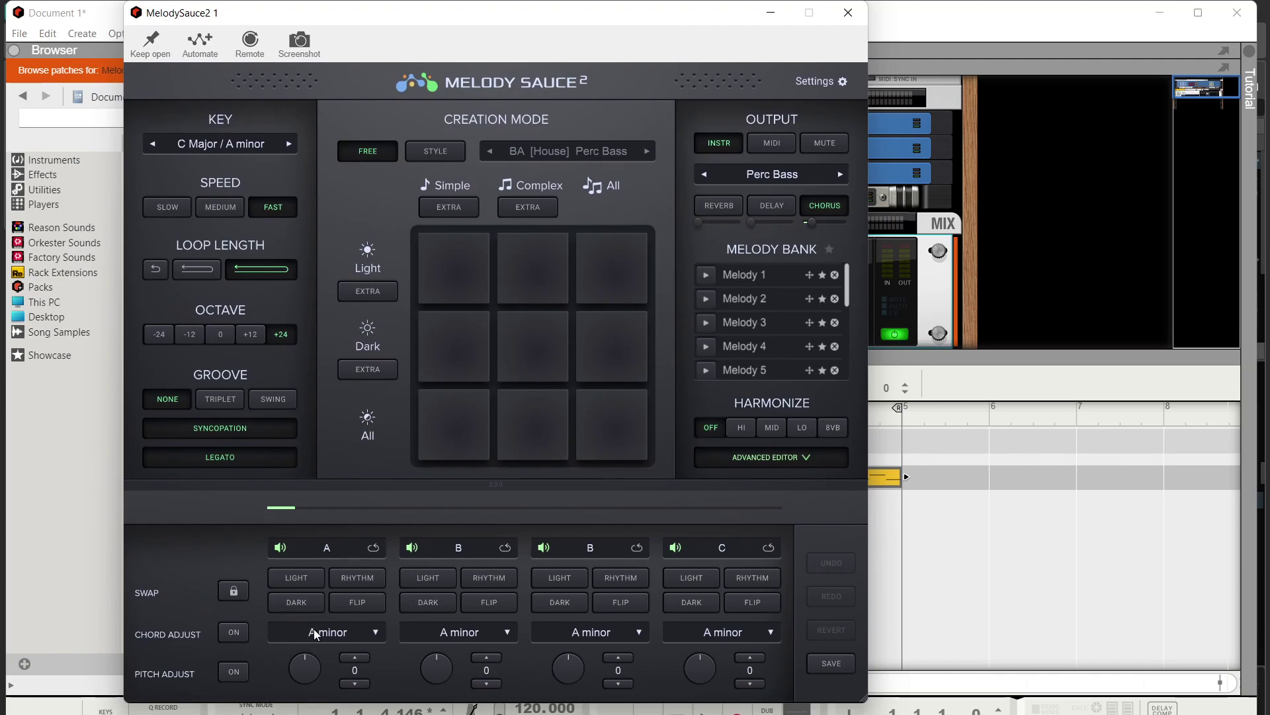
mouse_move(309, 657)
left_mouse_down()
mouse_move(312, 641)
mouse_move(312, 659)
left_mouse_up()
Try the medium and shortest loop lengths and restore the longest one.
left_click(204, 270)
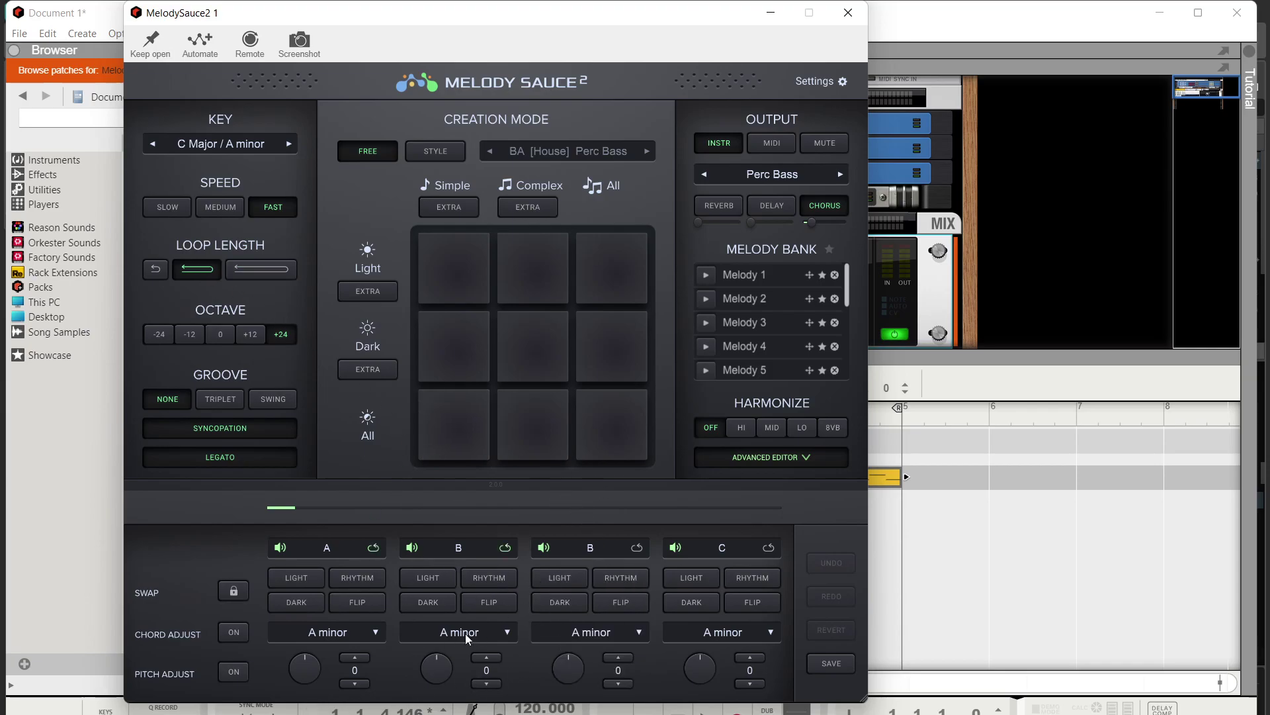
left_click(160, 270)
left_click(257, 270)
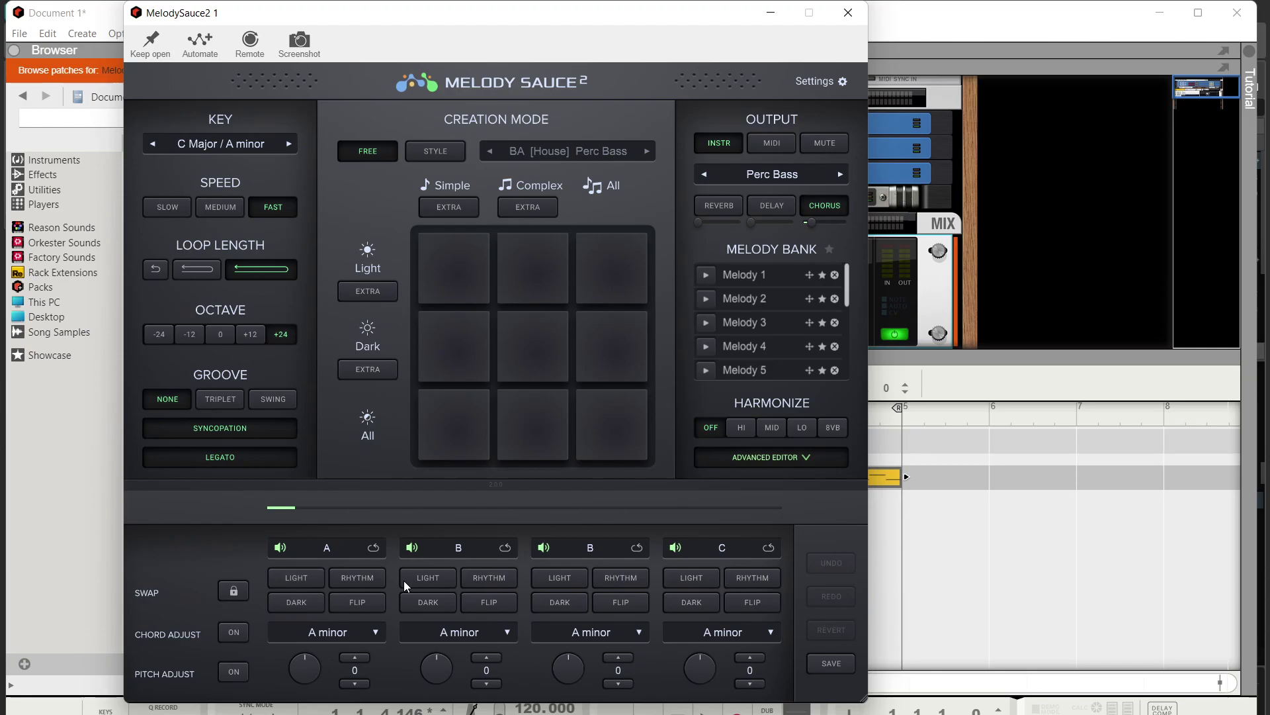
Set the chord adjustment of the third section to F# minor.
left_click(585, 635)
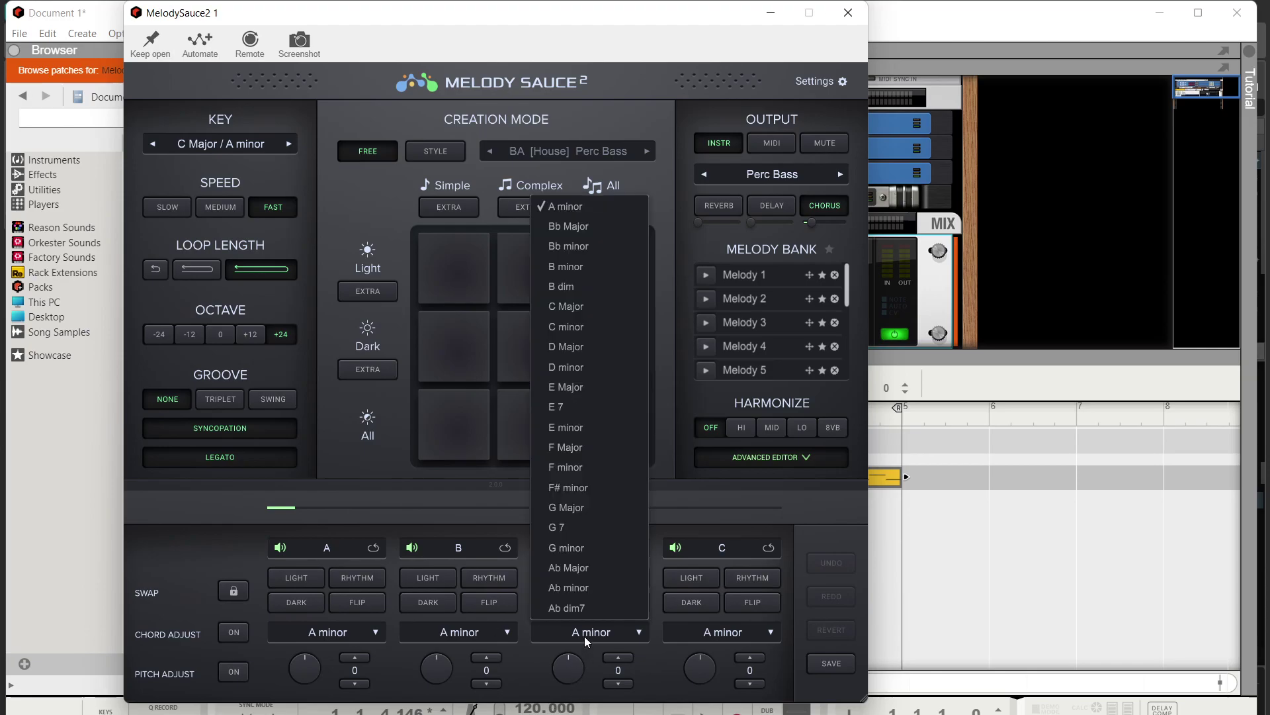
left_click(585, 495)
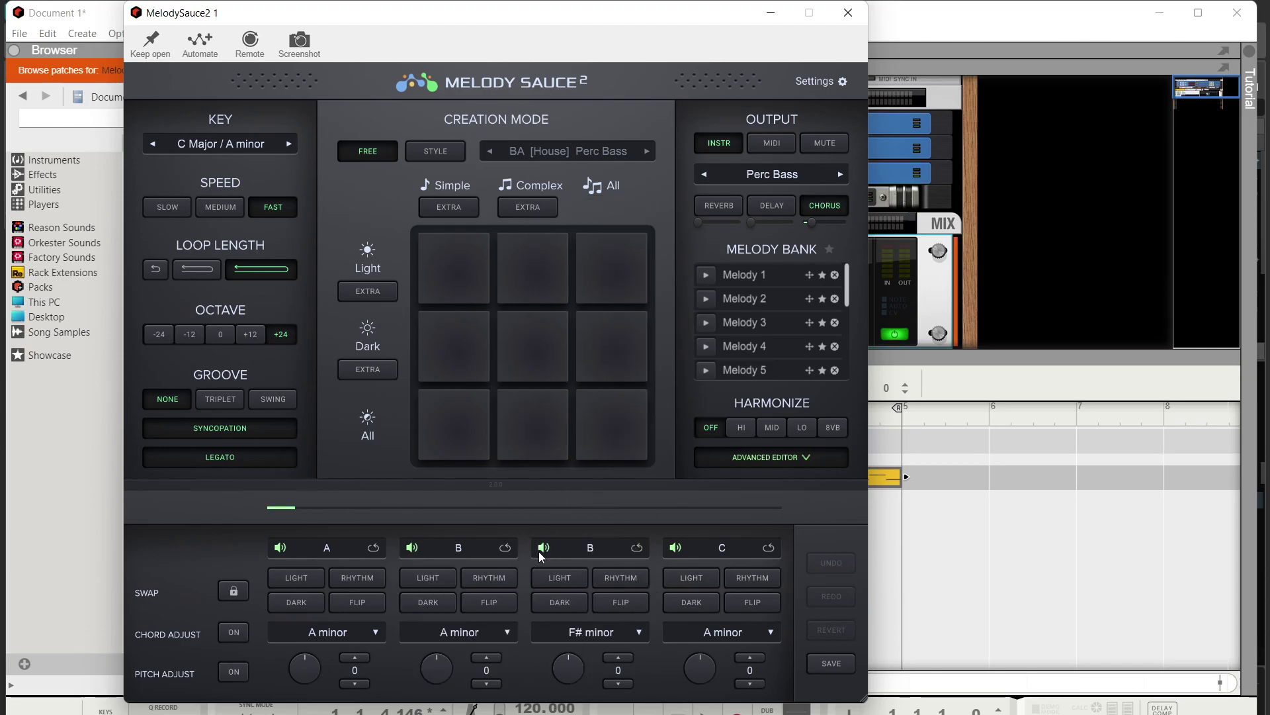
Place Melody 13 from the melody bank on the sequencer track at bar 5, followed by Melody 12 at bar 7.
left_click_drag(652, 21, 552, 21)
scroll(648, 315, "down", 4)
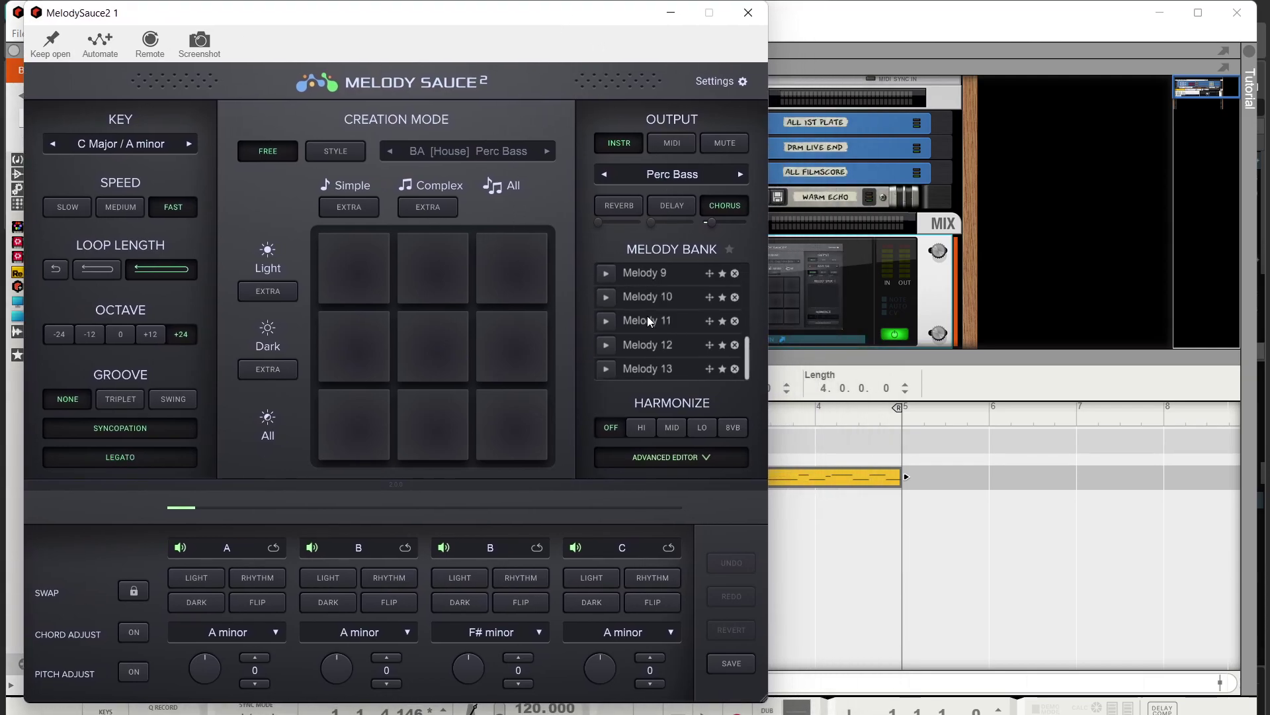
mouse_move(709, 368)
left_mouse_down()
mouse_move(886, 485)
mouse_move(855, 534)
mouse_move(856, 504)
mouse_move(1024, 489)
mouse_move(927, 480)
left_mouse_up()
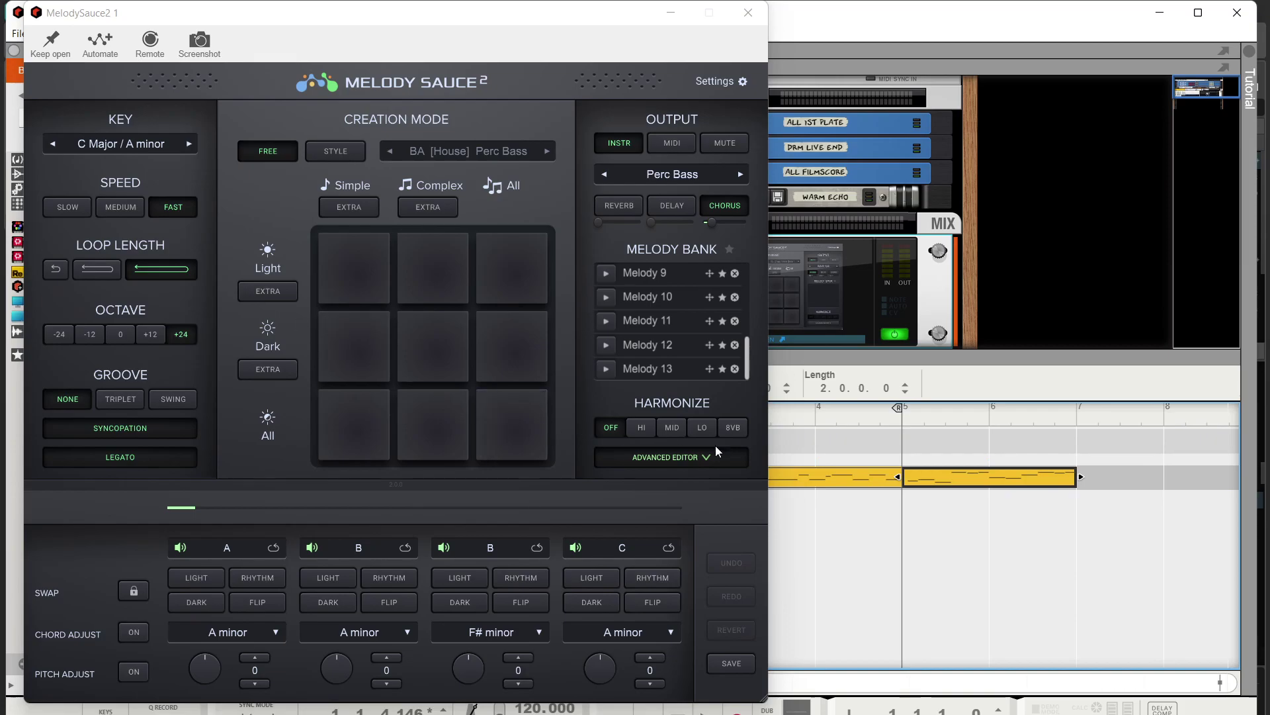
left_click(612, 344)
left_click_drag(710, 347, 999, 494)
mouse_move(1087, 490)
left_mouse_down()
mouse_move(1175, 493)
mouse_move(1111, 488)
left_mouse_up()
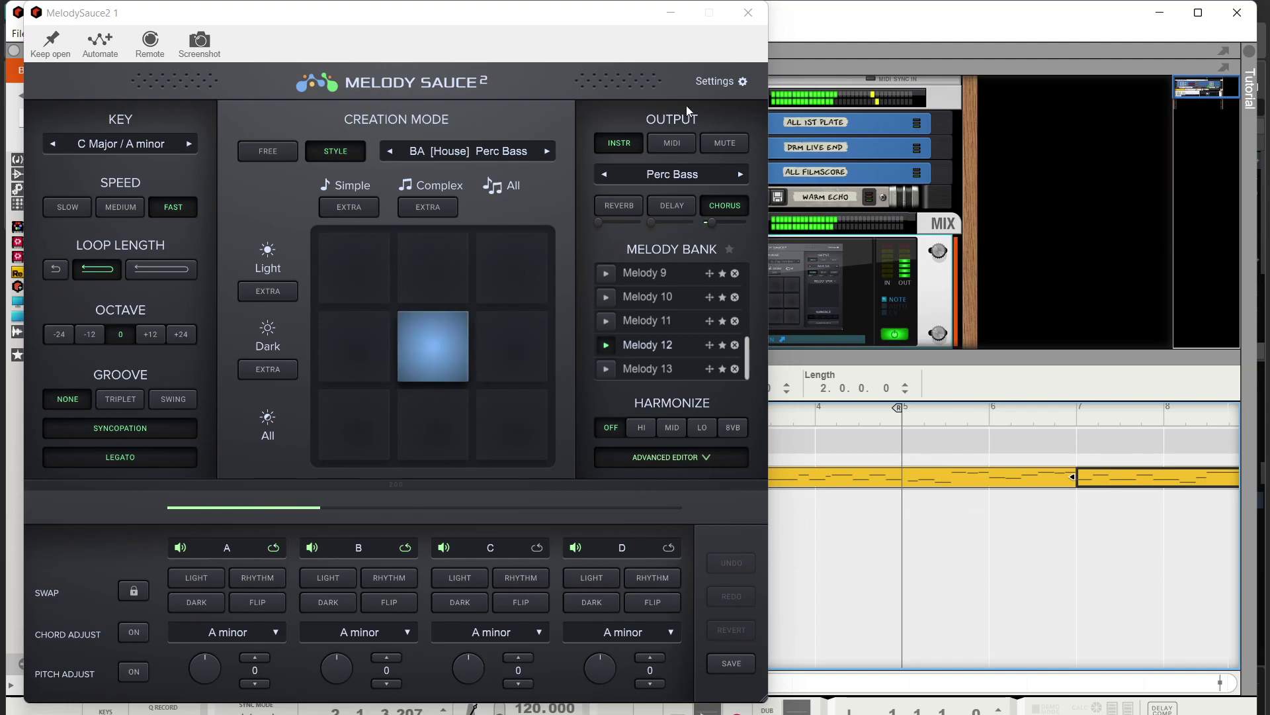
Mute the Melody Sauce 2 output and close the plugin window.
left_click(725, 143)
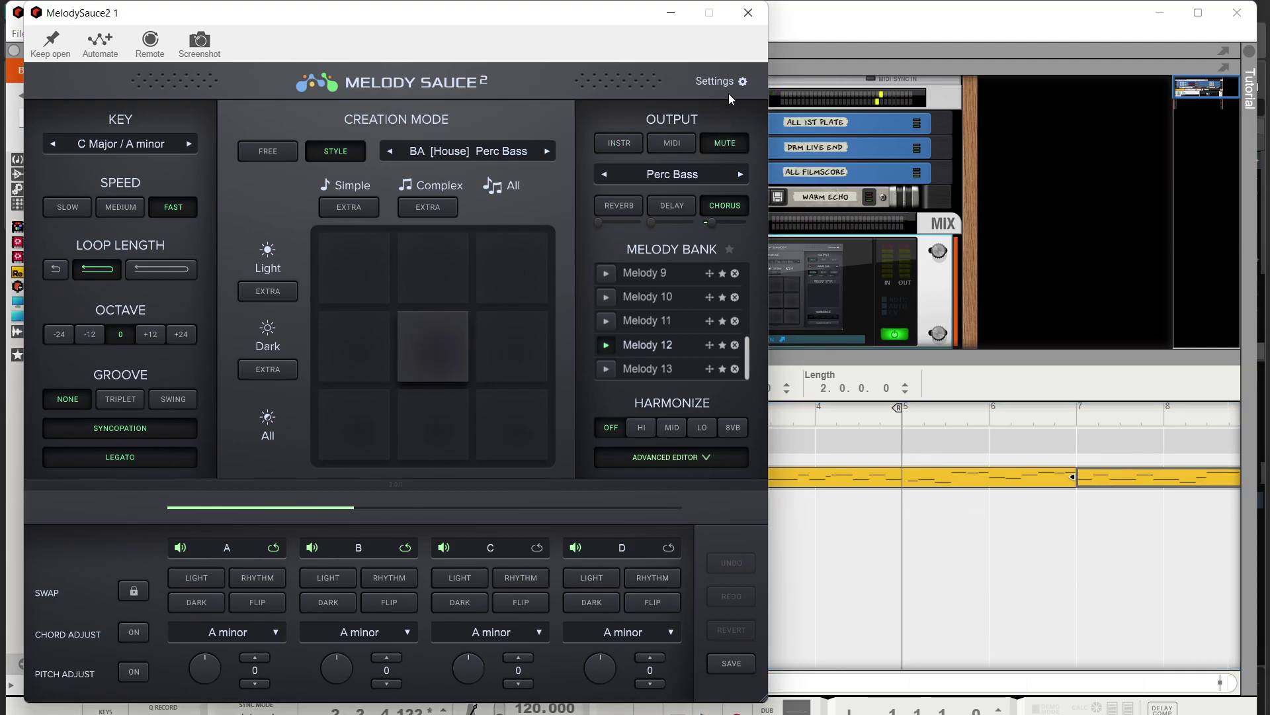
left_click(764, 6)
Delete the first clip, move the bar 7 clip to bar 1 and the bar 5 clip to bar 3, and play the loop.
left_click(799, 478)
key("Delete")
left_click_drag(1146, 475, 628, 458)
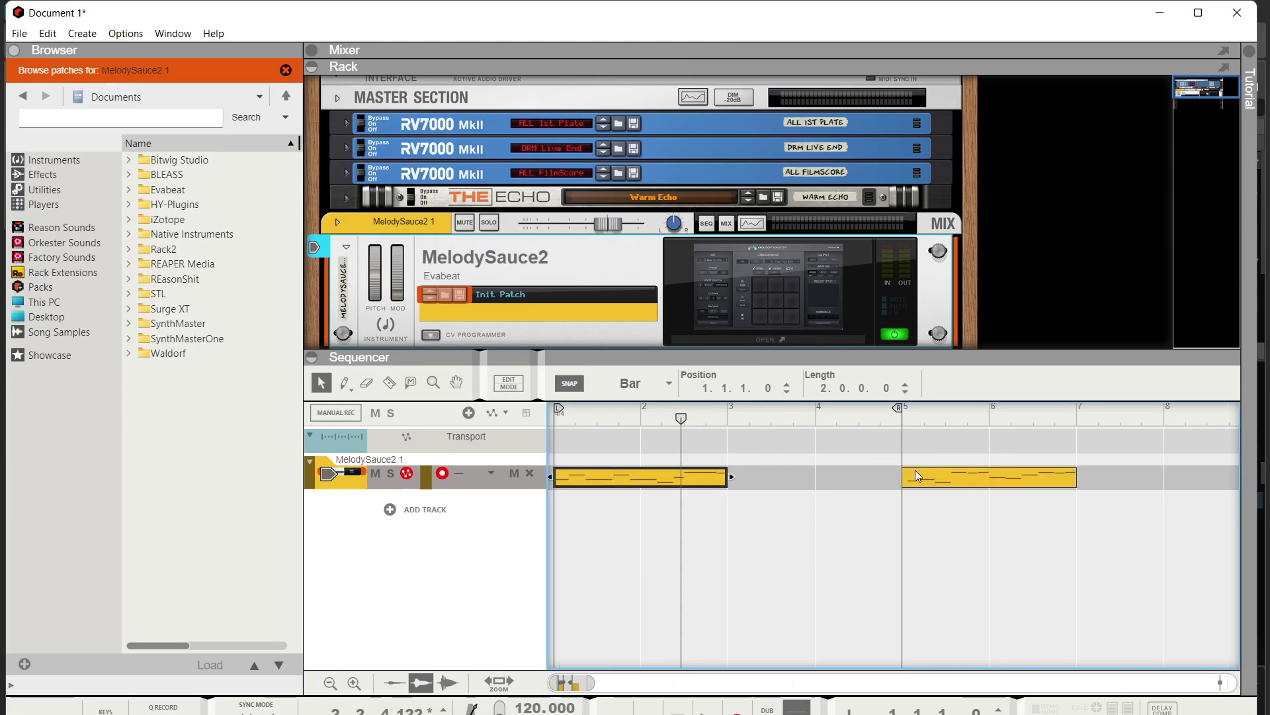
left_click_drag(915, 467, 741, 470)
key("space")
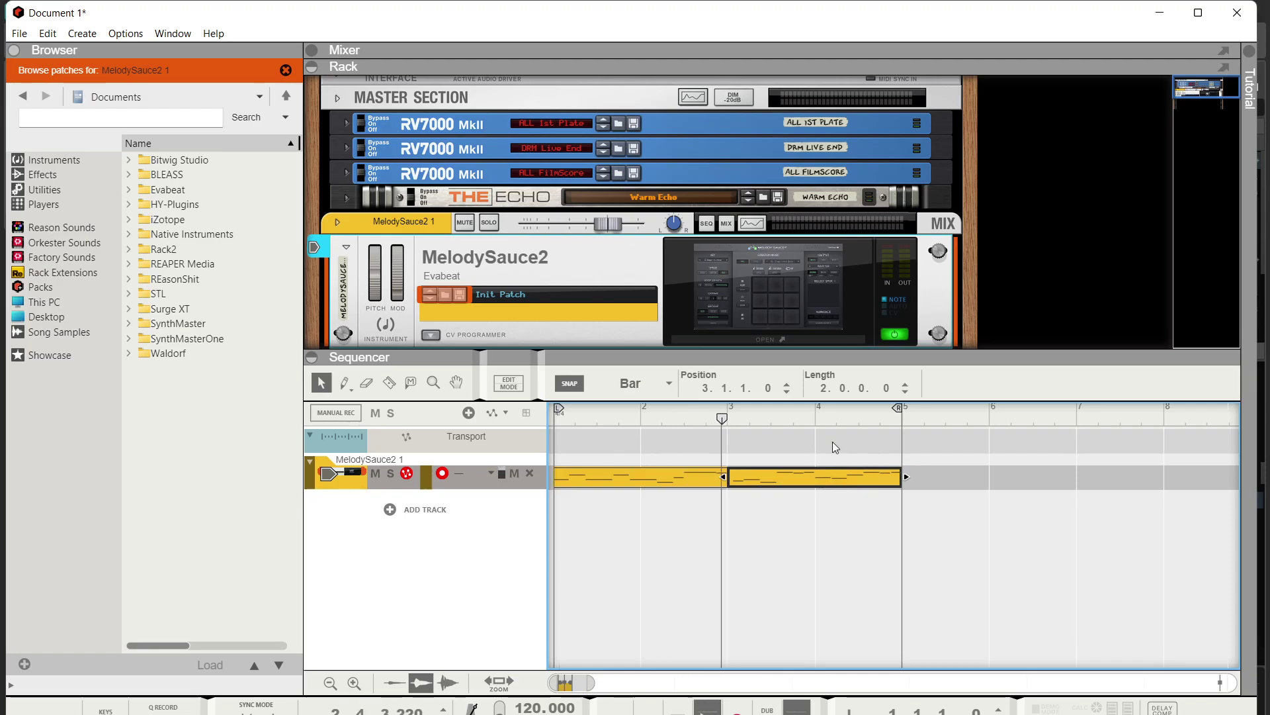
Replace the MelodySauce2 device in the rack with the Europa patch Friendly Keys from the Poly folder.
scroll(456, 242, "down", 3)
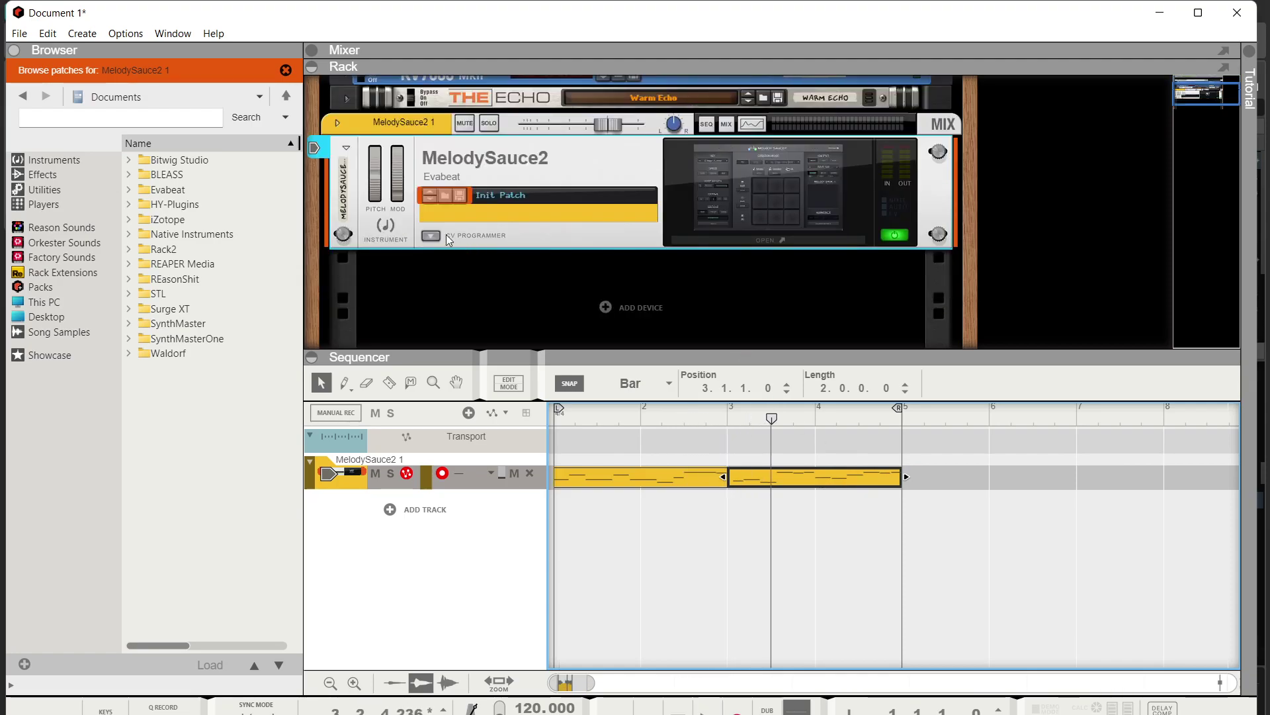
left_click(98, 163)
left_click_drag(211, 411, 438, 206)
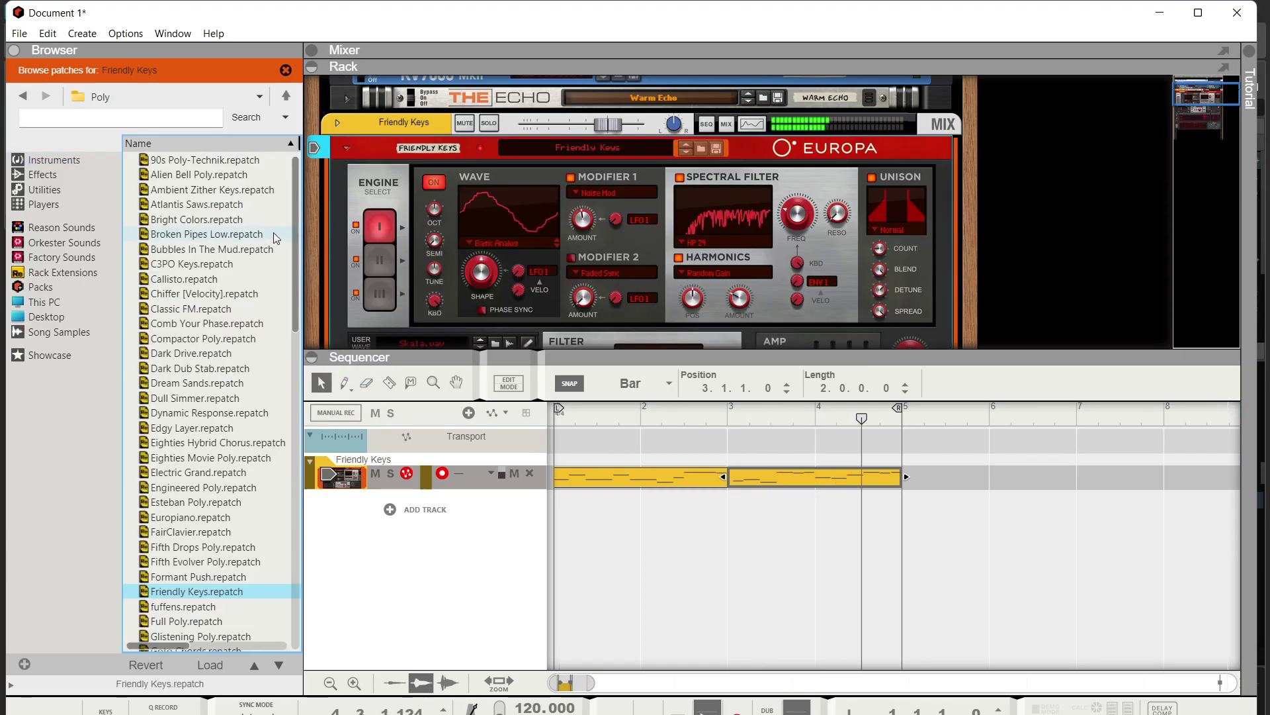
Audition the patches following Friendly Keys in Europa, going through fuffens and Full Poly to the one after it.
left_click(685, 152)
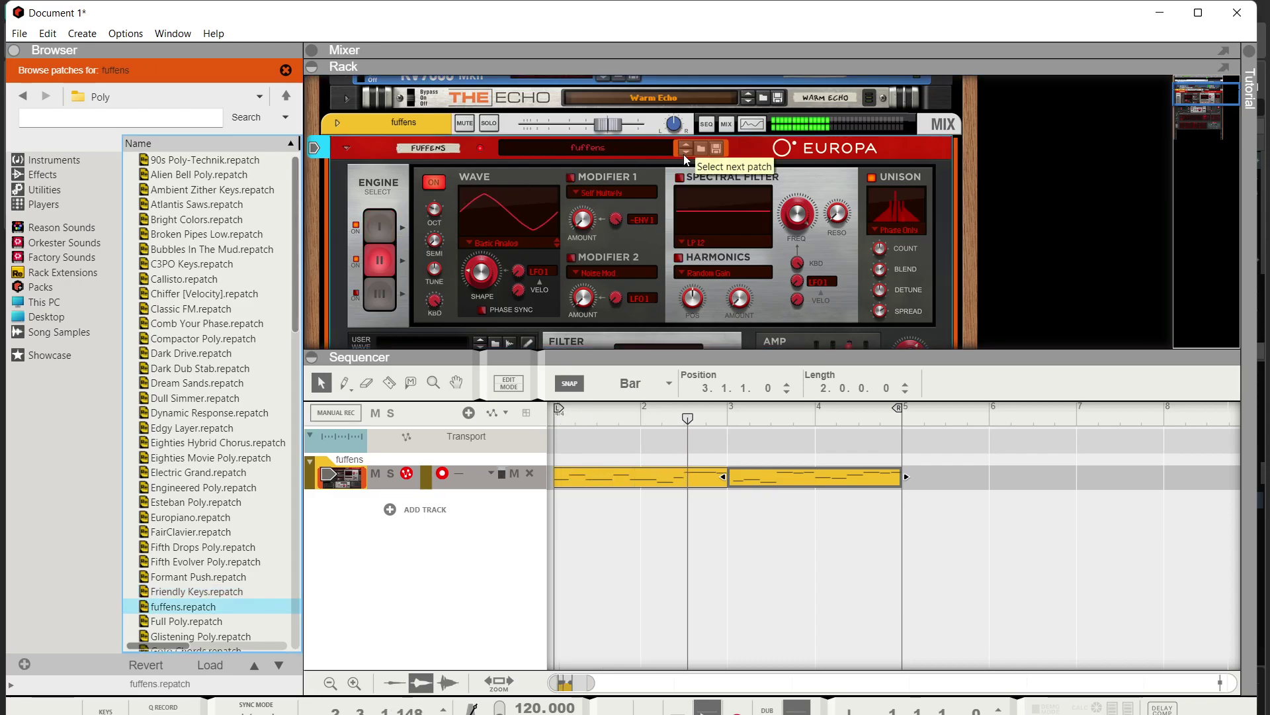
left_click(684, 153)
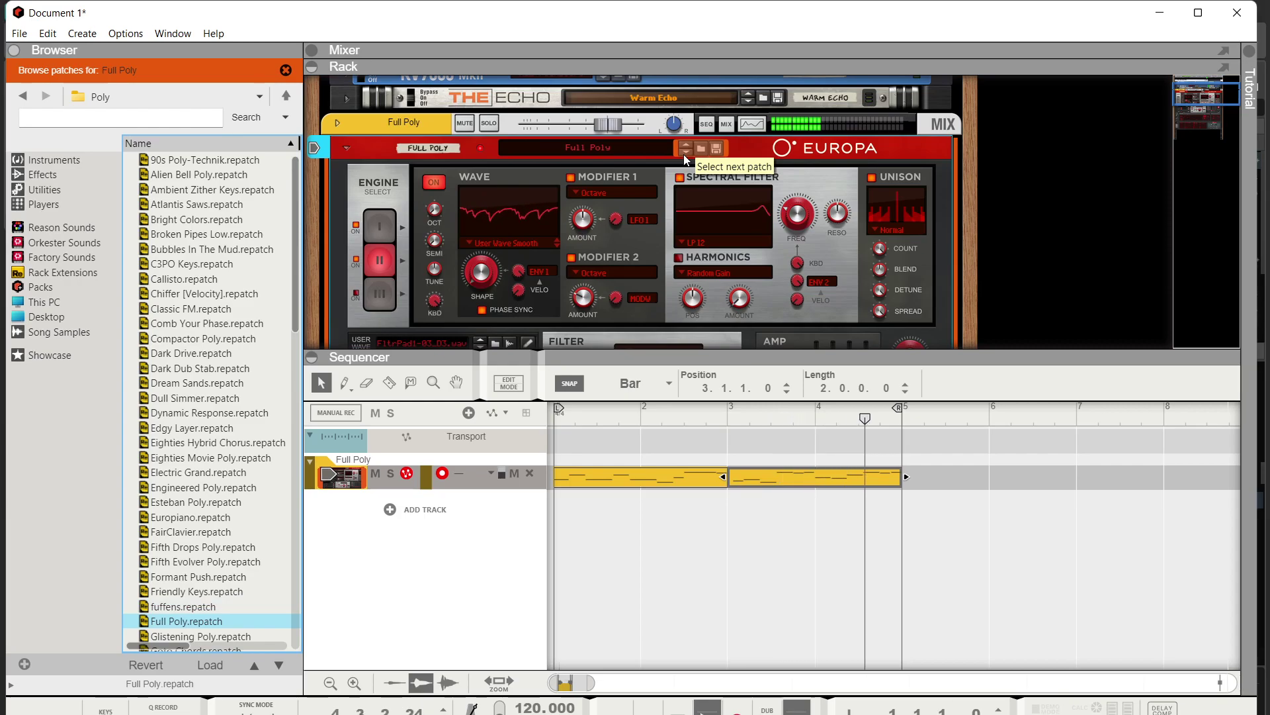
left_click(684, 153)
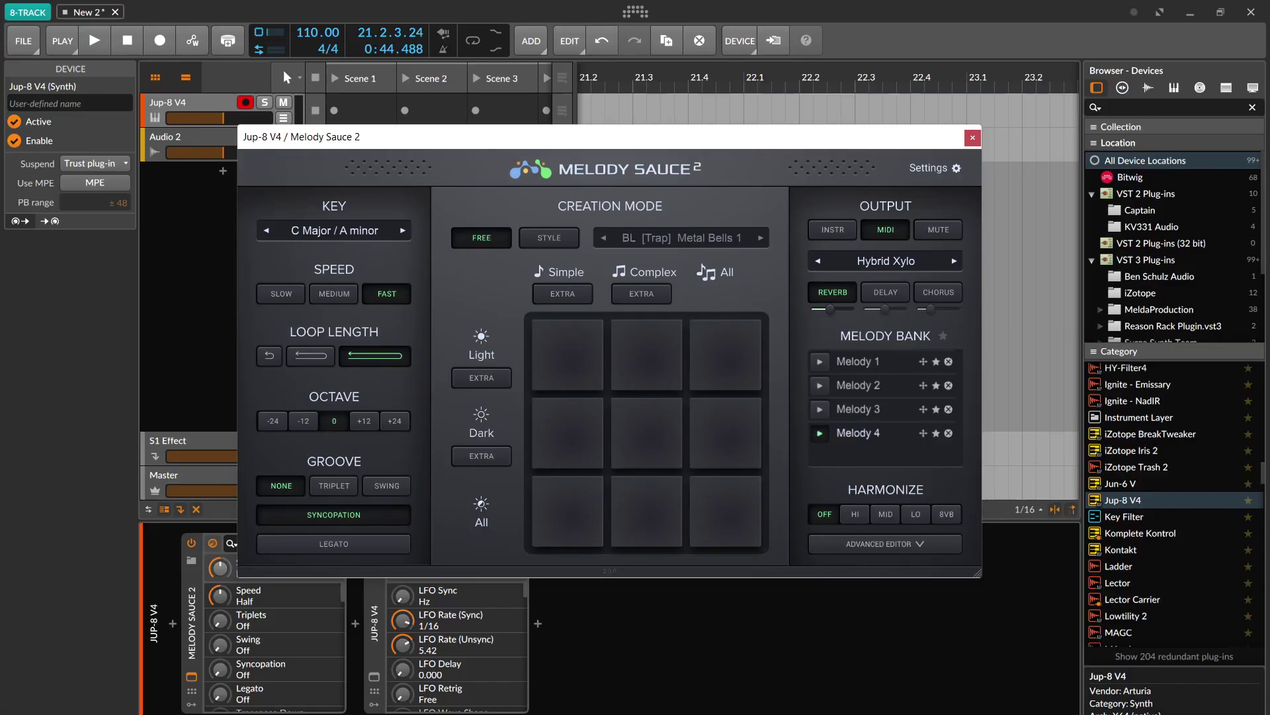
In Bitwig Studio, open and reposition the Jup-8 V4 synth window, with the Melody Sauce 2 window reopened over it.
left_click(967, 139)
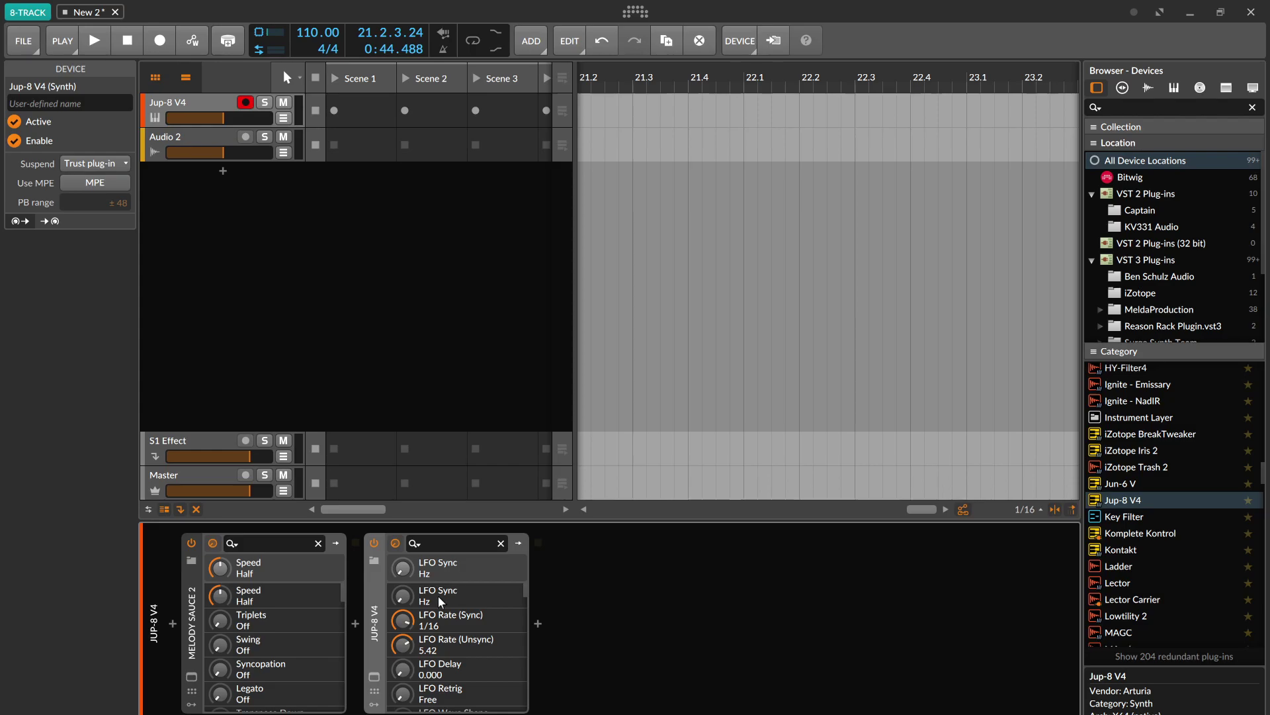
left_click(376, 677)
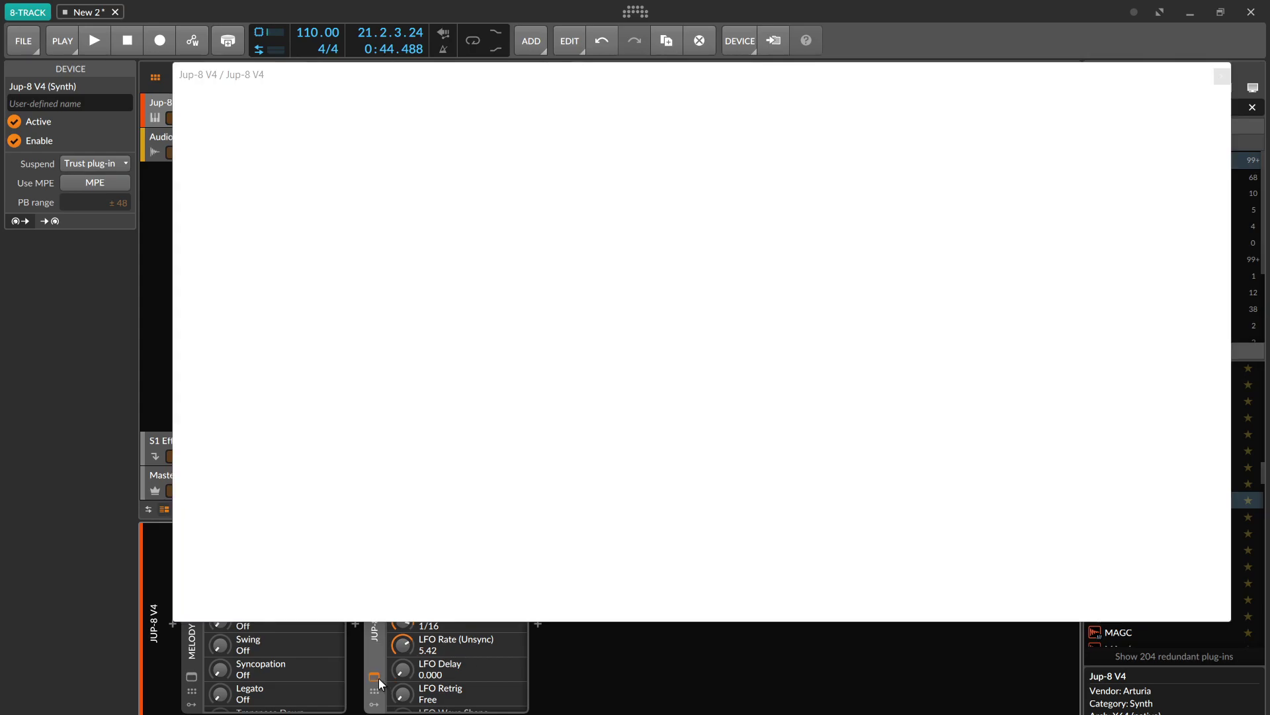
left_click_drag(680, 92, 622, 67)
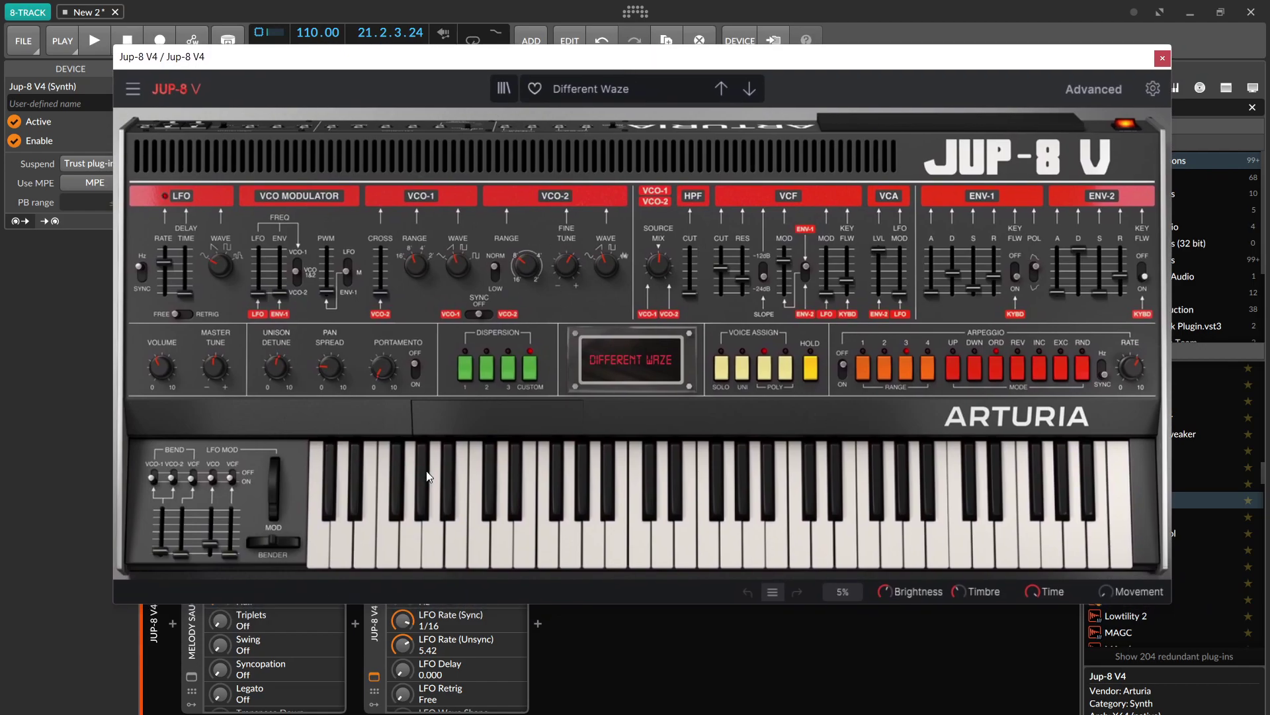
left_click(191, 677)
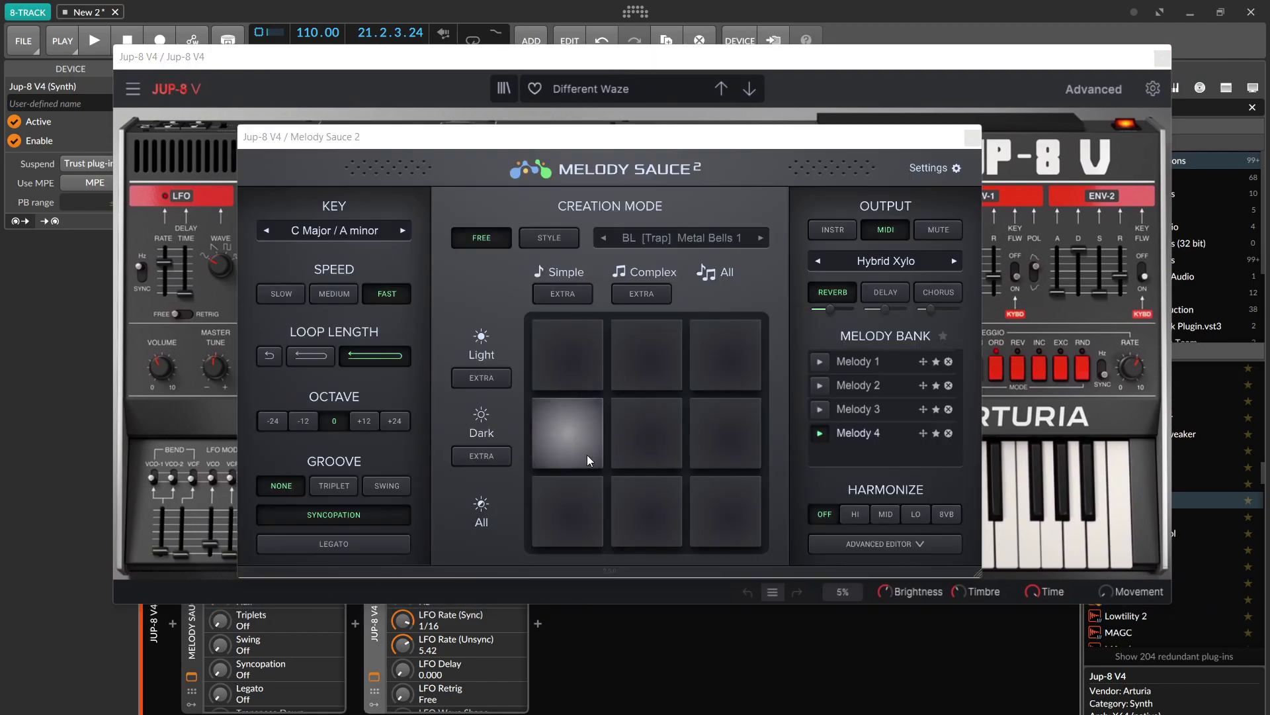
Generate two new melodies in free mode, moving the Melody Sauce 2 window down and keeping its output set to MIDI.
left_click(647, 431)
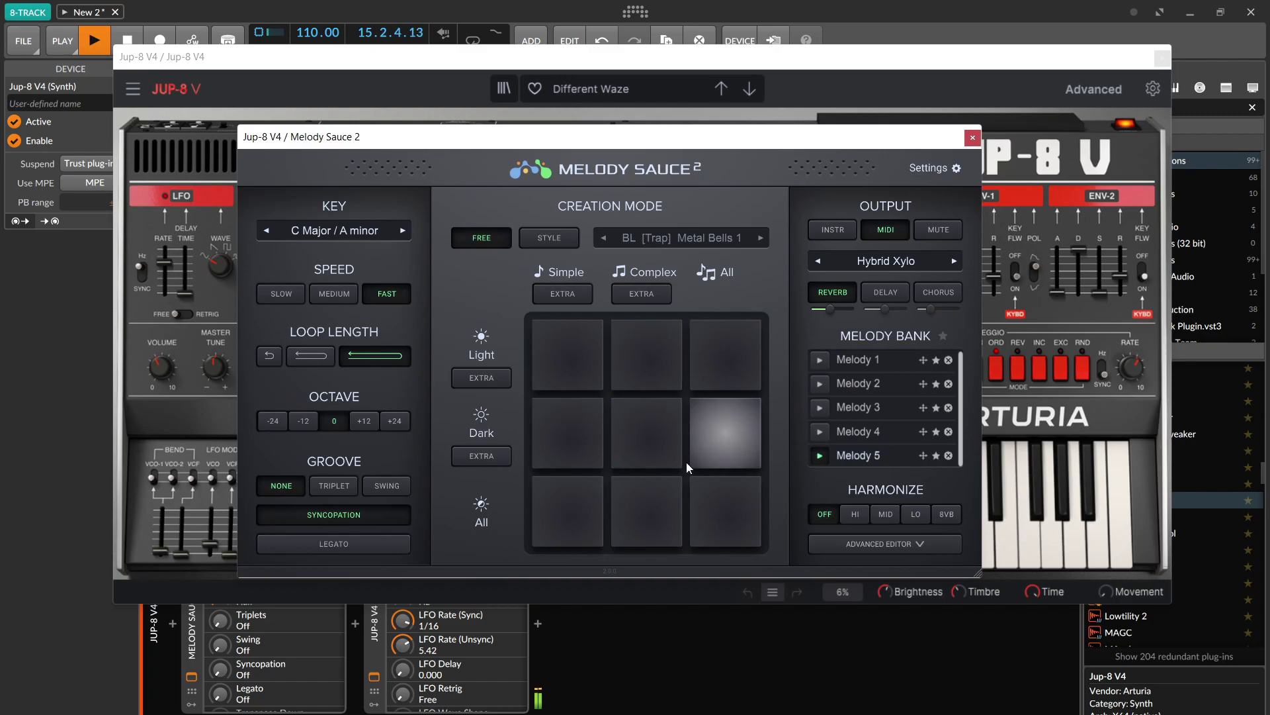
left_click_drag(777, 144, 798, 248)
left_click(769, 431)
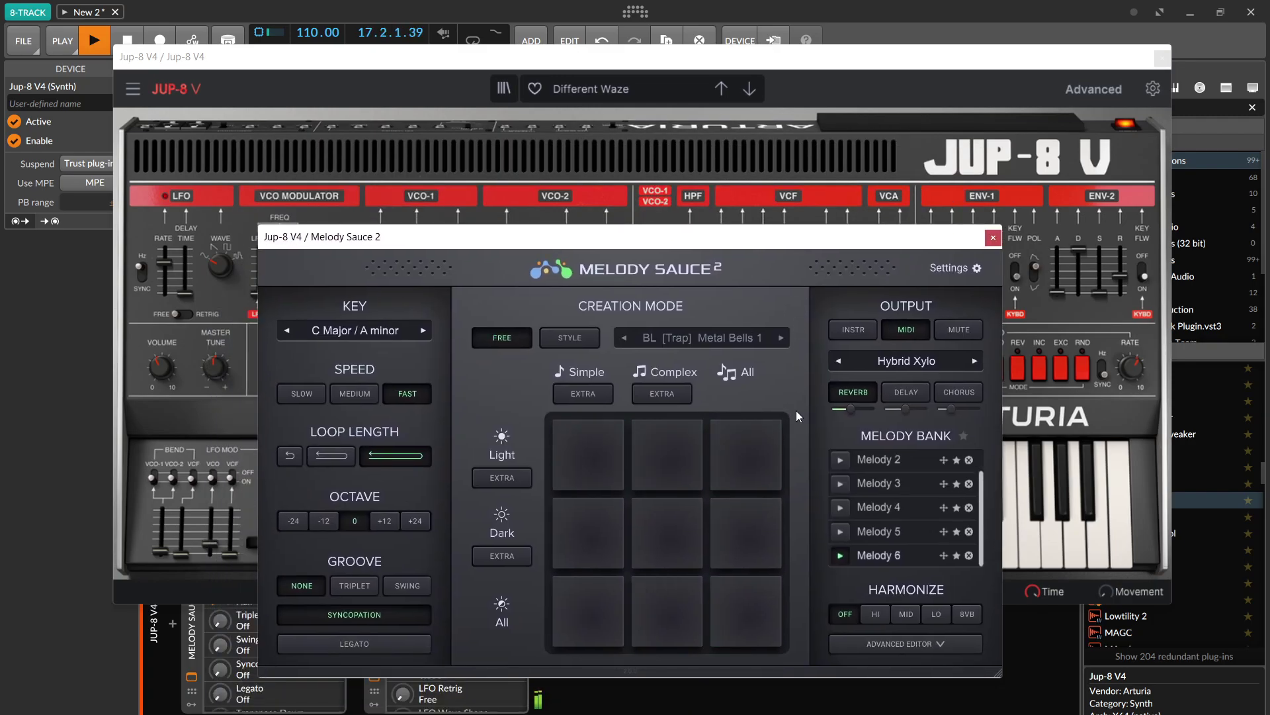
left_click(912, 330)
left_click(909, 331)
Uncover the Jup-8 V4 preset controls and step through Dark Flute and Simplicity to the preset Bassement Riser.
left_click_drag(904, 246, 857, 318)
left_click(750, 90)
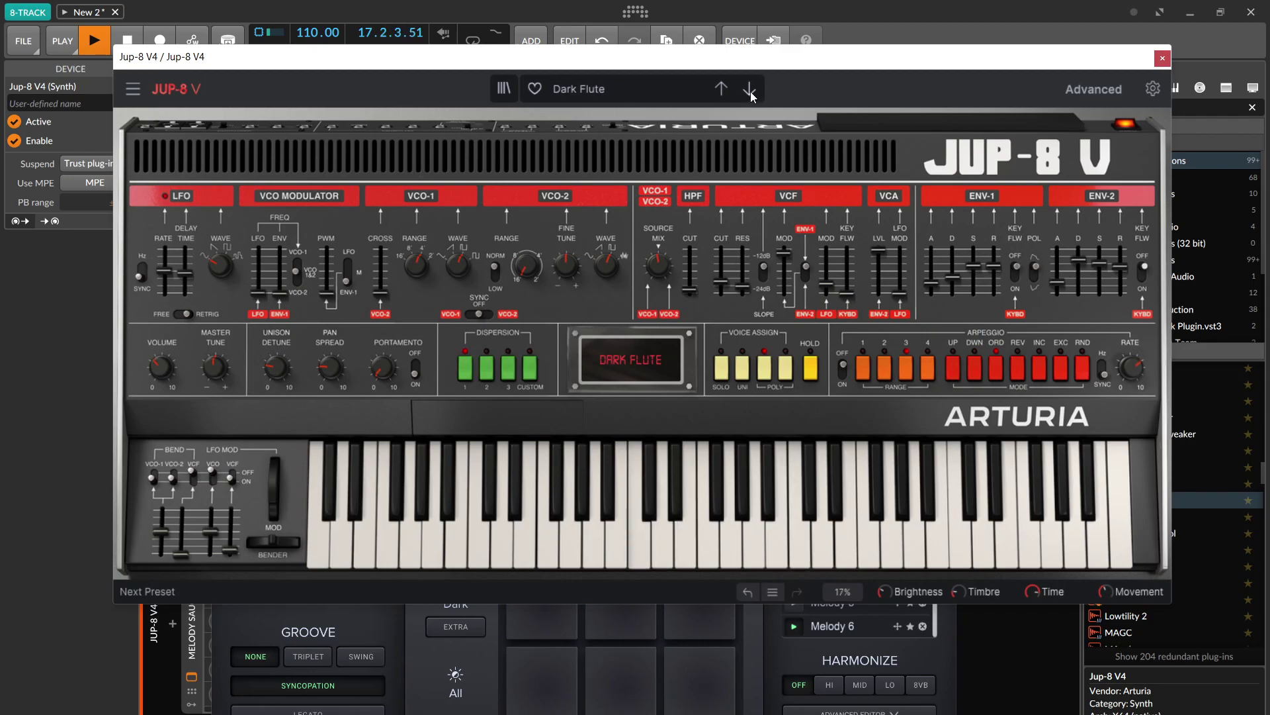
left_click(750, 90)
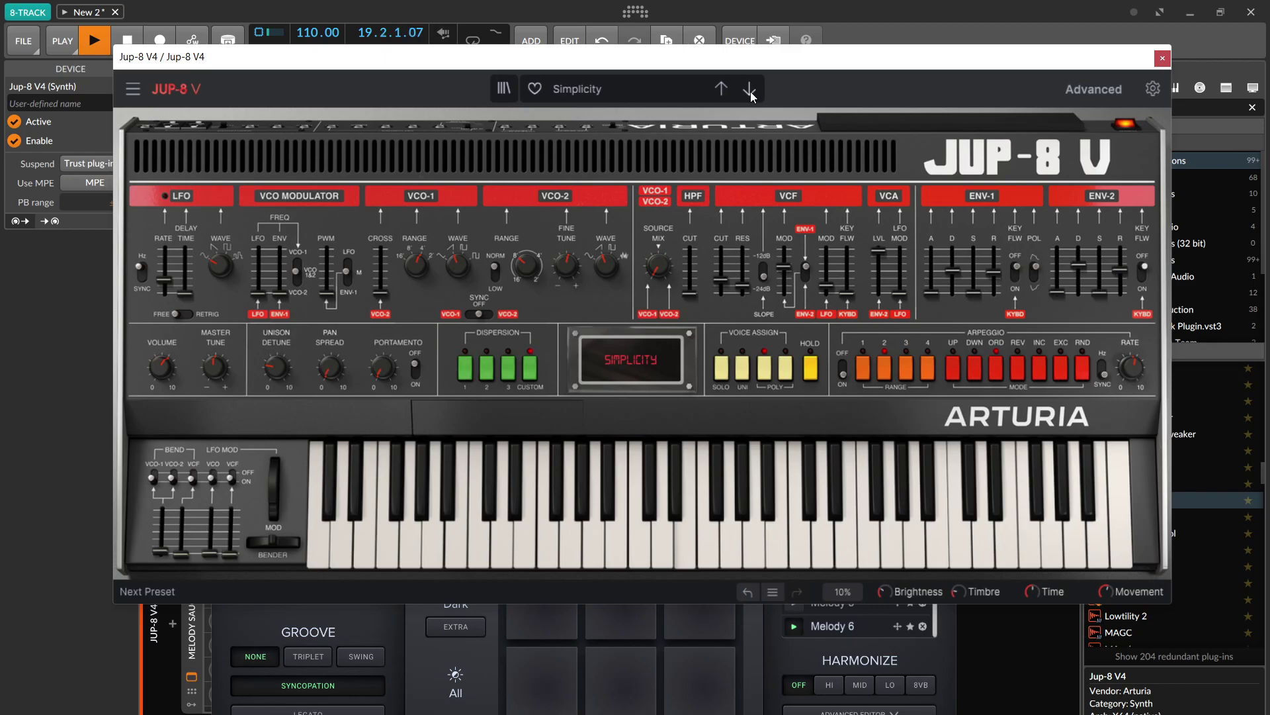
left_click(751, 96)
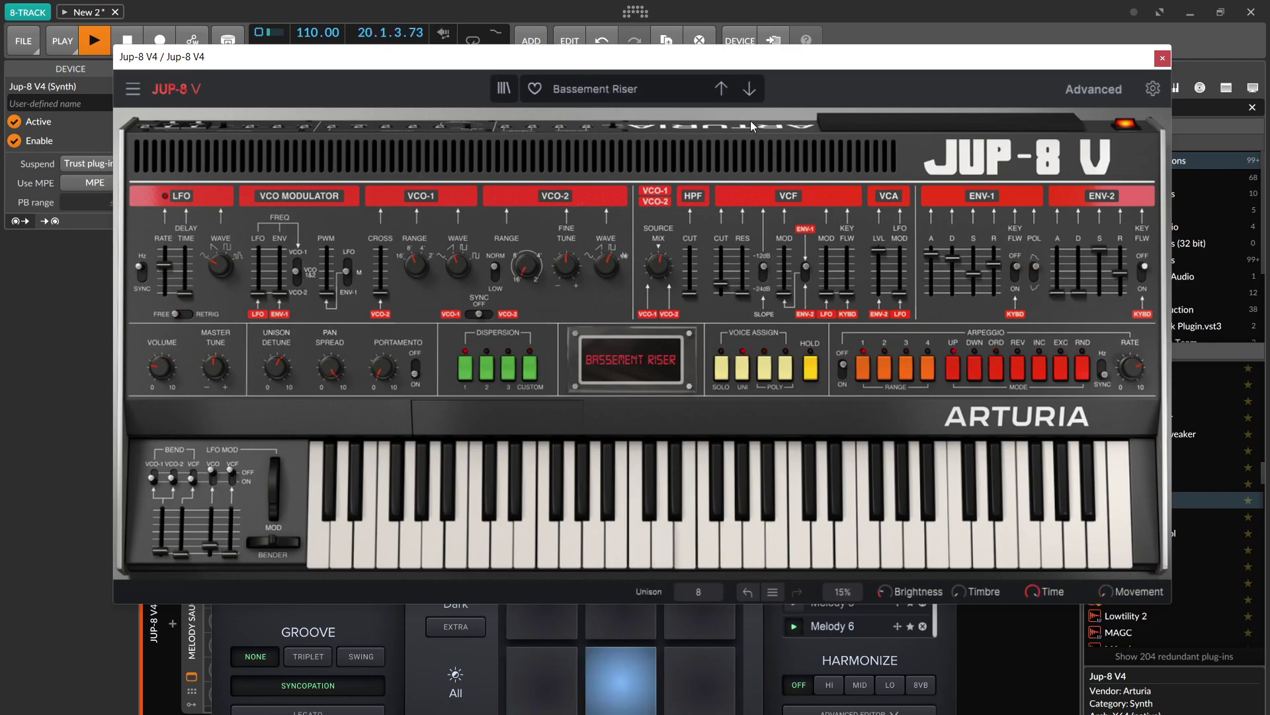
Generate melodies with the pad for all moods and all complexities, trying MID and HI harmonies and setting Harmonize to 8VB.
left_click(692, 667)
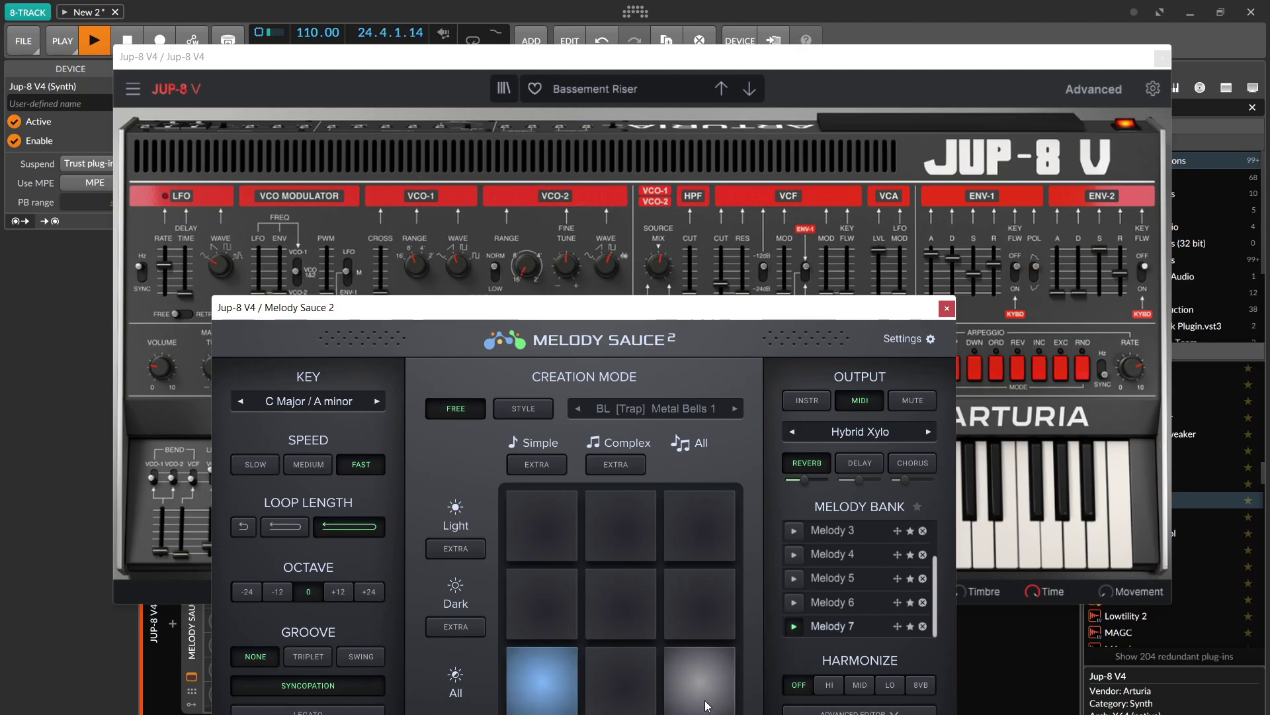
left_click(701, 677)
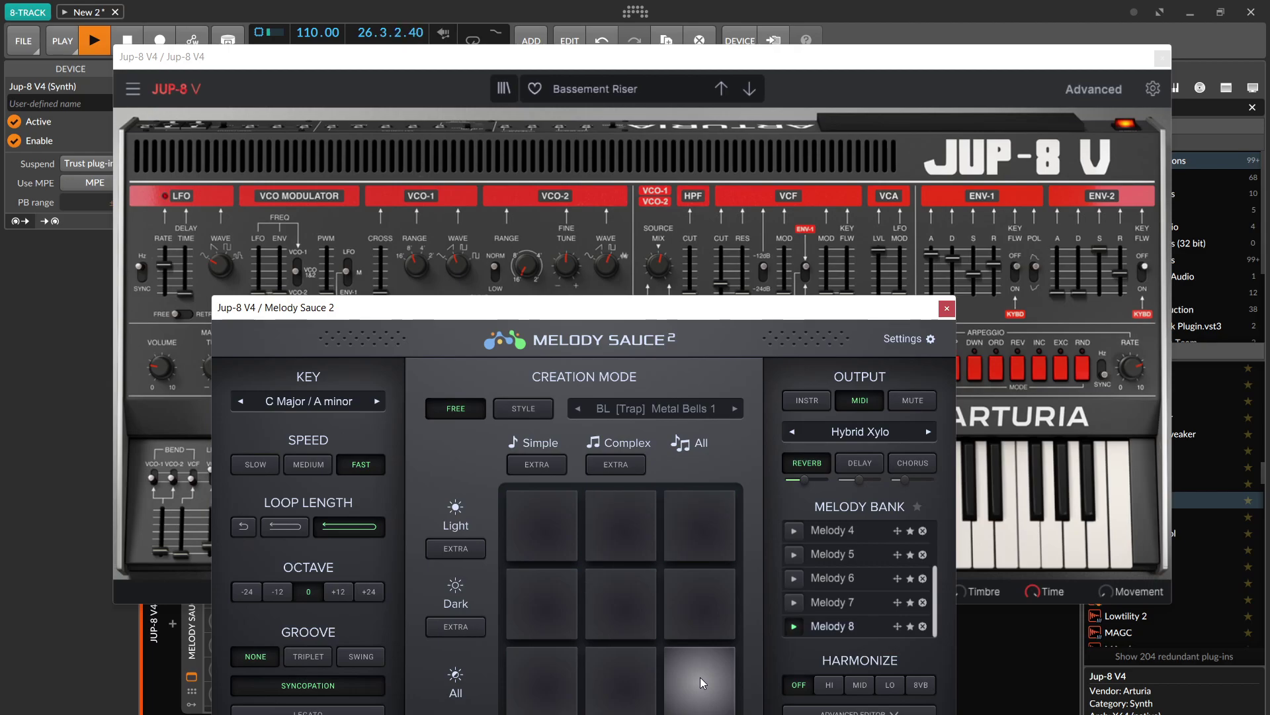
left_click(857, 686)
left_click(831, 690)
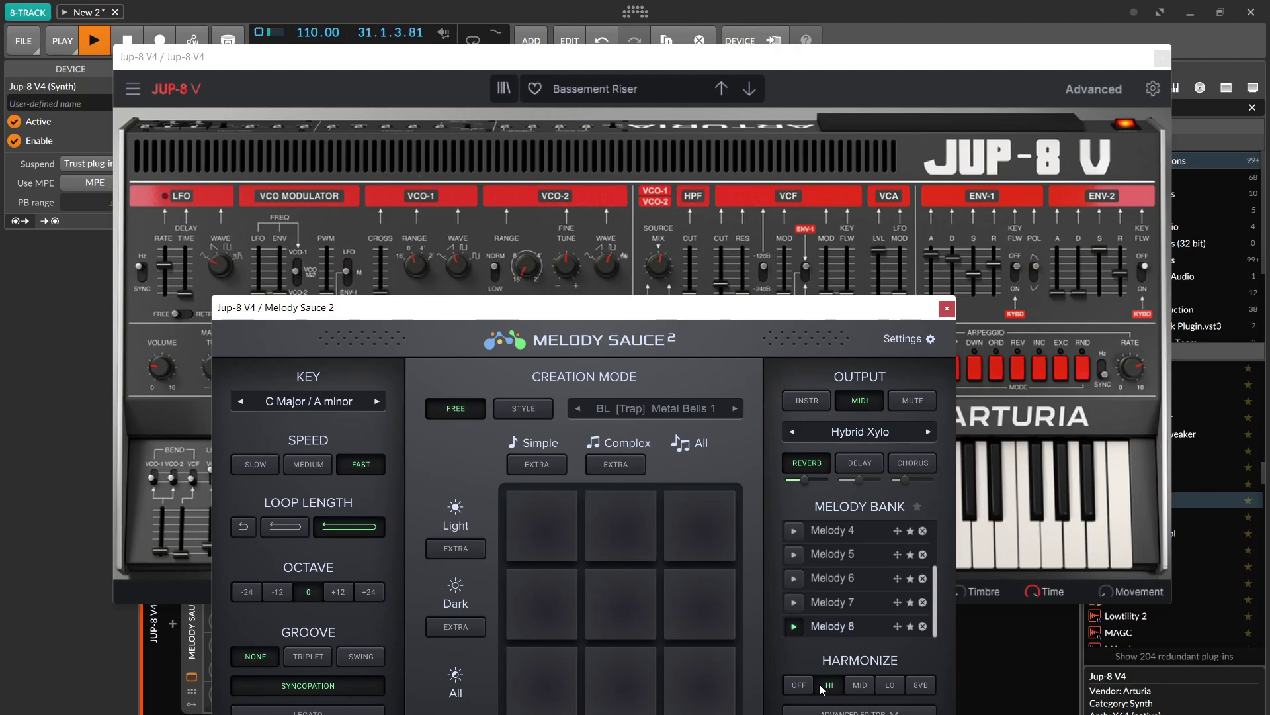
left_click(920, 685)
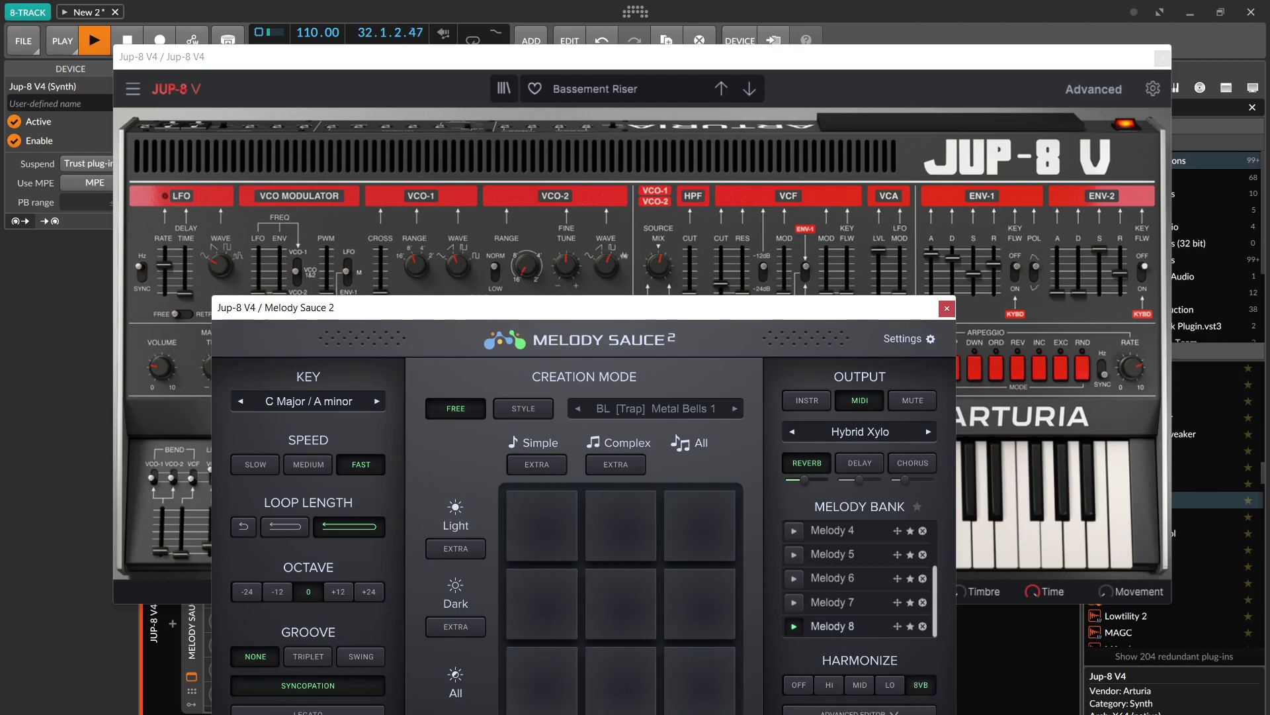
left_click(713, 700)
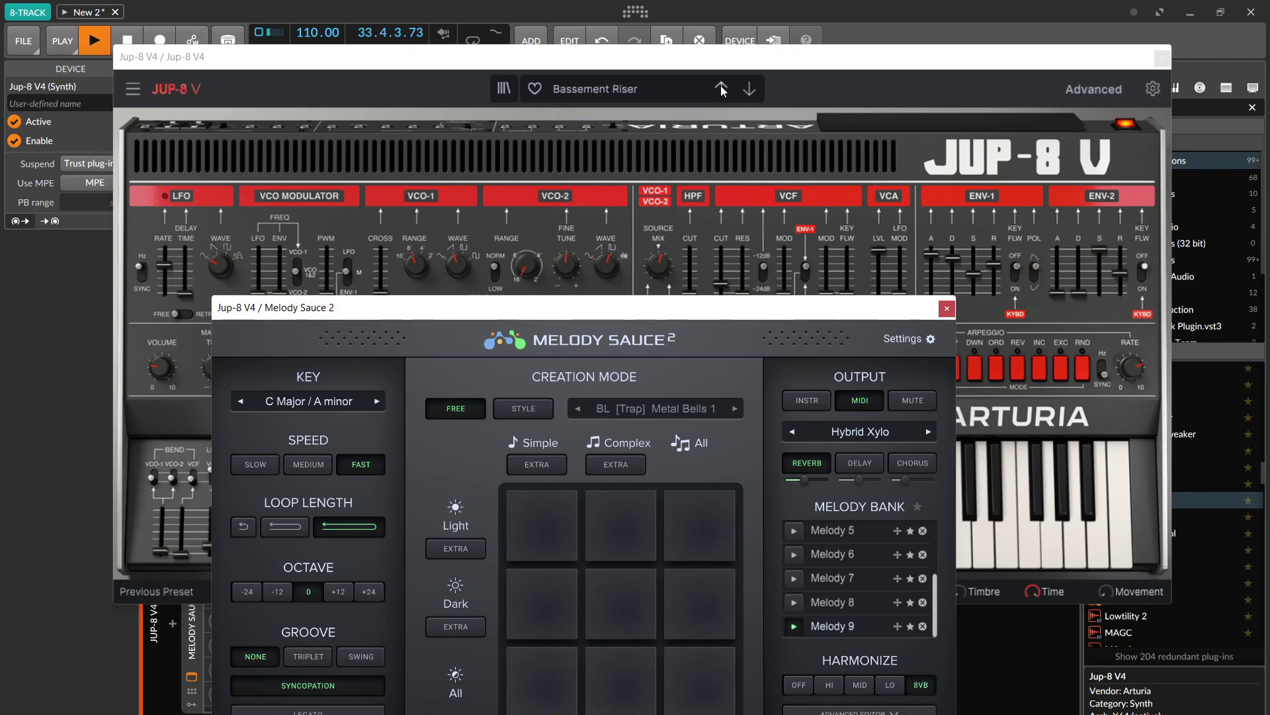
Advance the Jup-8 V4 preset to Unisync and on to Deep Sci-Fi Strings, and generate a simple melody with it.
left_click(701, 105)
left_click(749, 90)
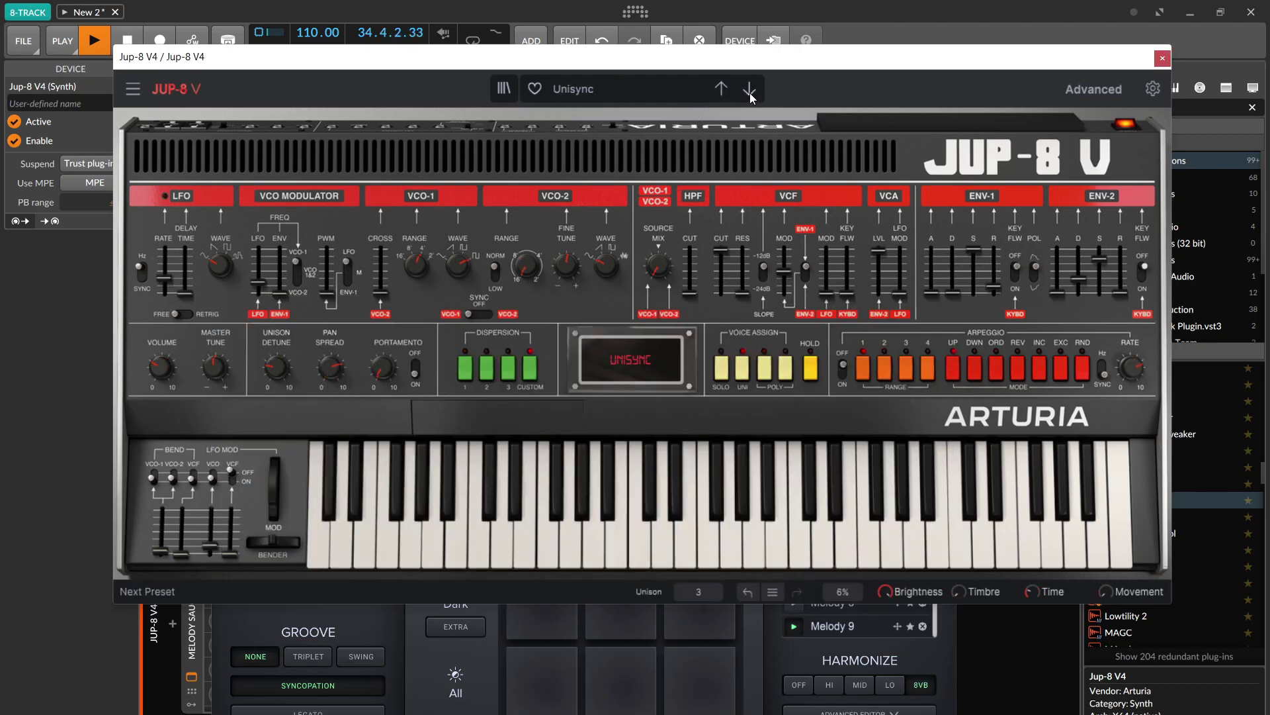
left_click(760, 629)
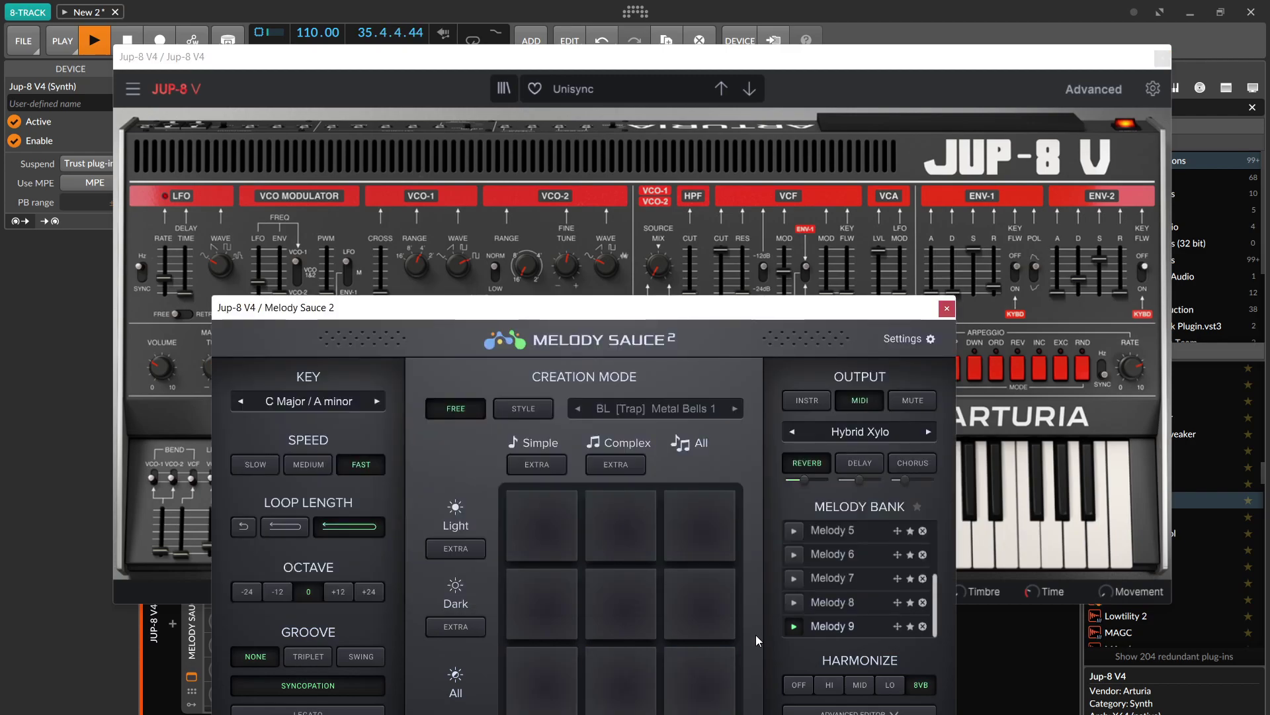
left_click(750, 100)
left_click(750, 99)
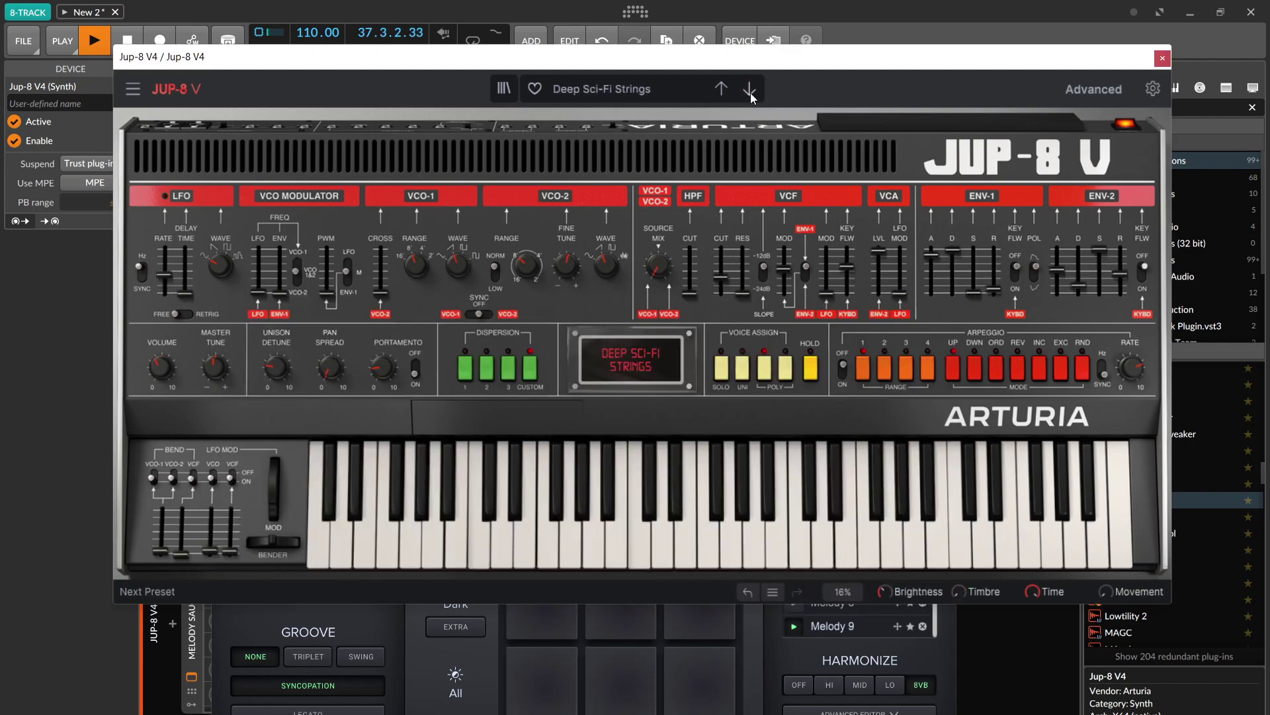
left_click(574, 636)
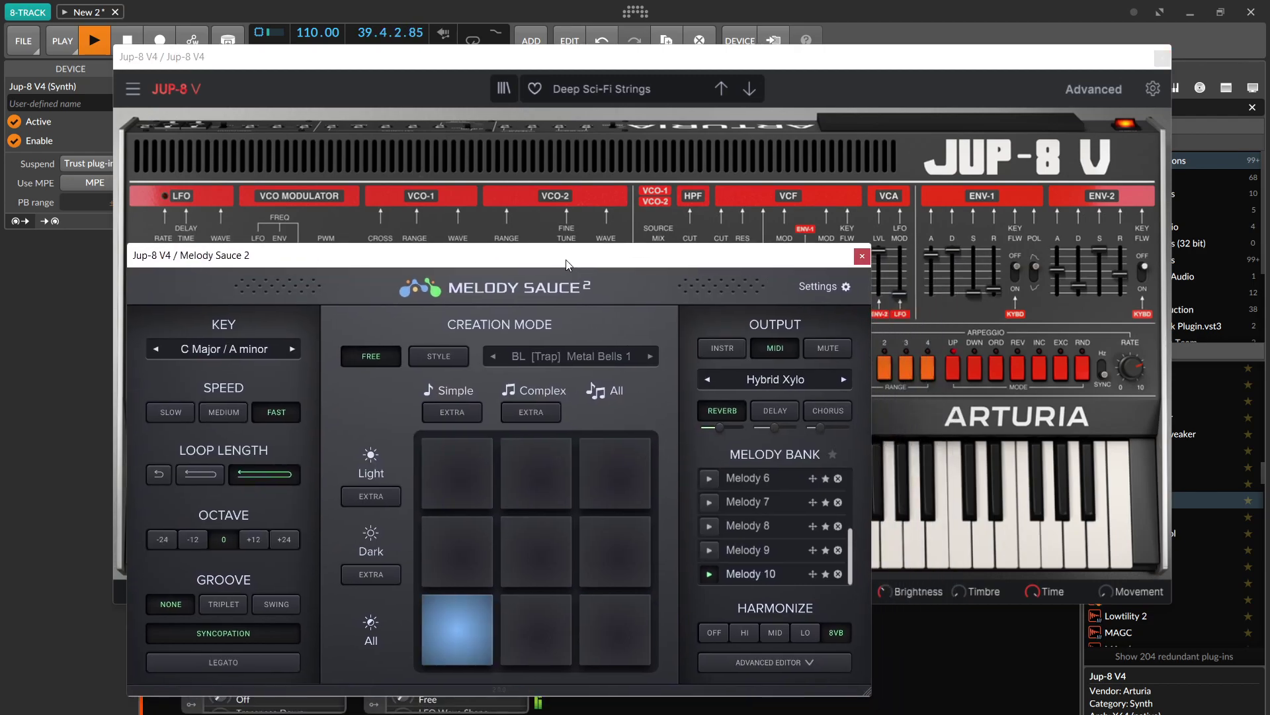
Reposition the Melody Sauce 2 and Jup-8 V4 windows and stop the playback.
left_click_drag(752, 309, 665, 256)
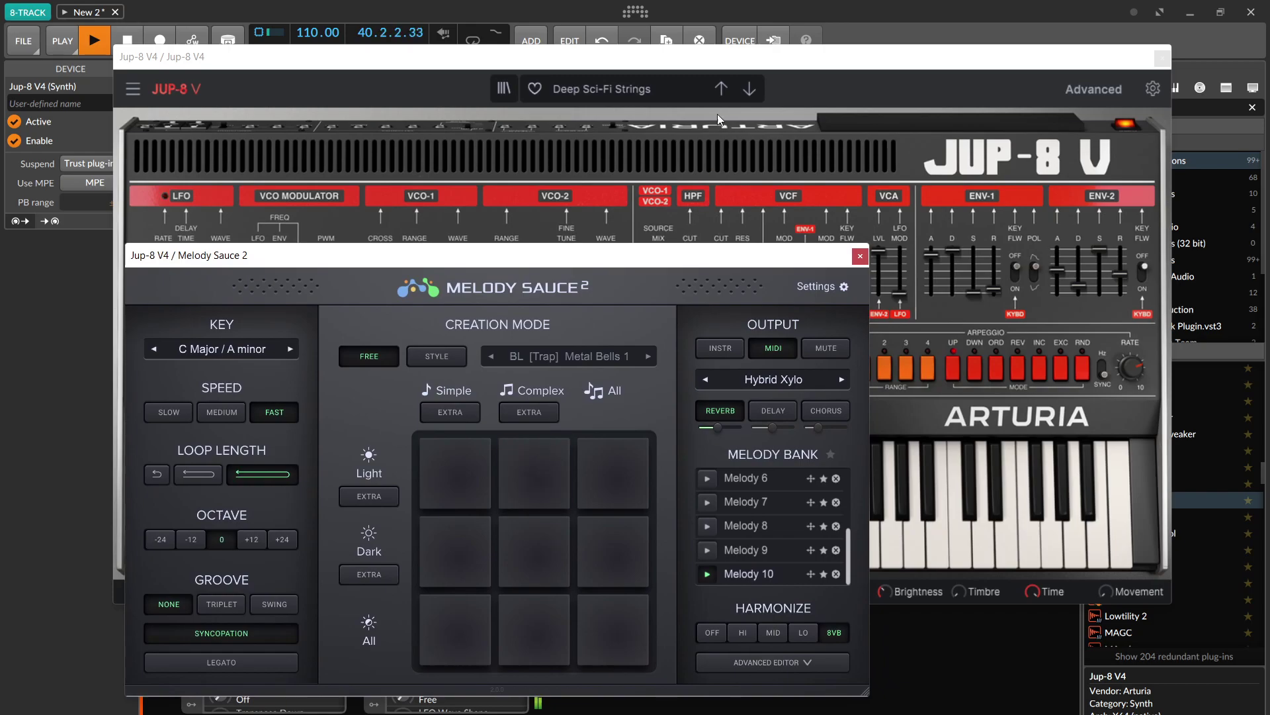
left_click_drag(718, 66, 773, 63)
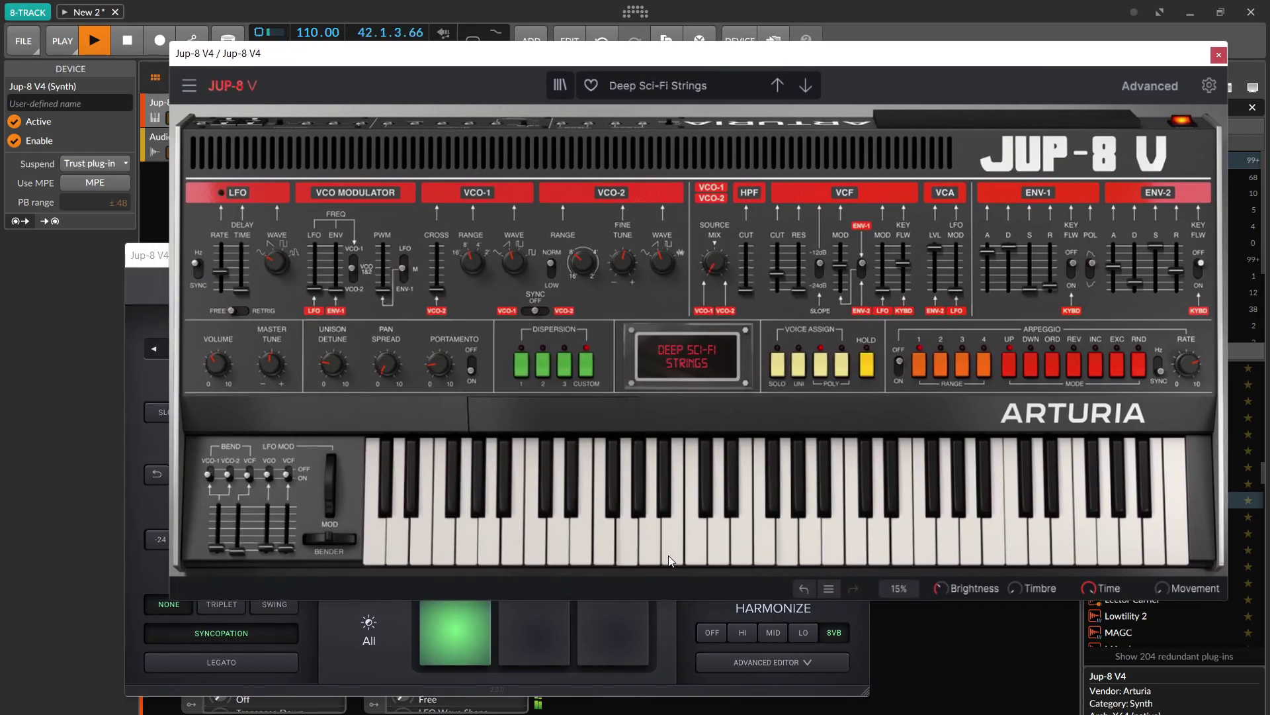
key("space")
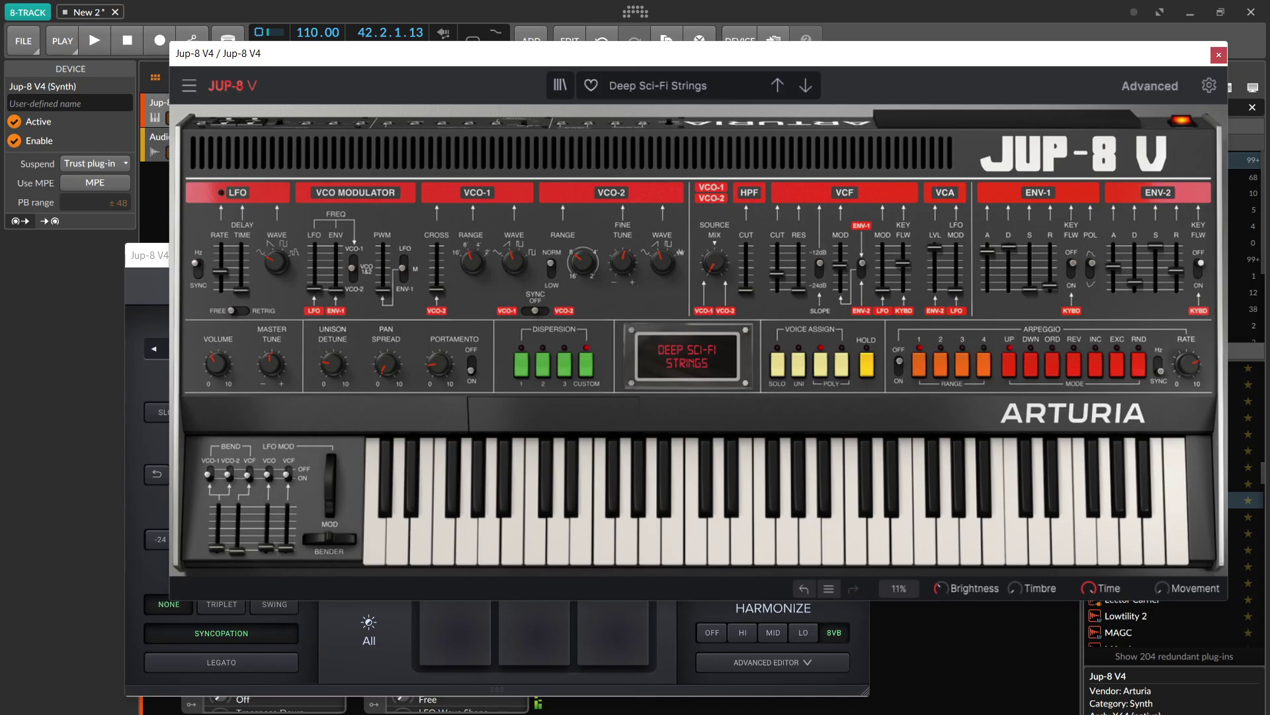
Close the Jup-8 V4 window, move Melody Sauce 2 back to the middle of the screen and generate another melody.
left_click(1218, 55)
left_click_drag(772, 261, 860, 156)
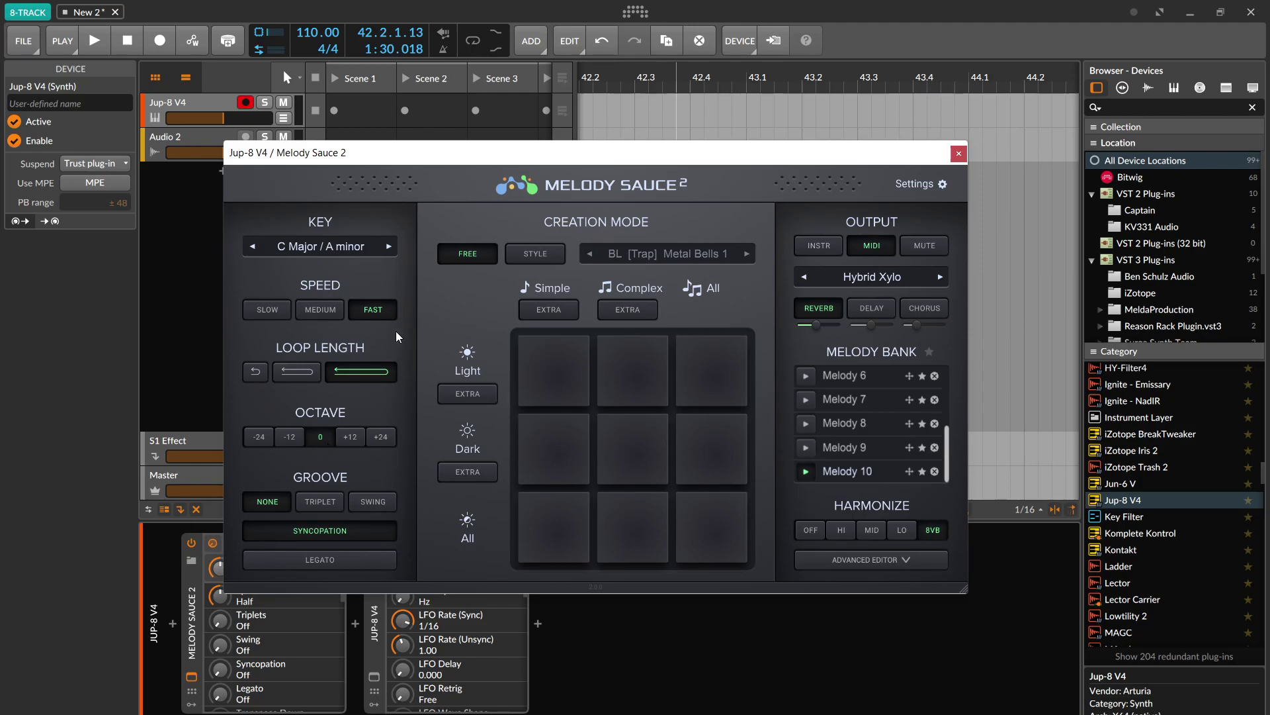
left_click(533, 358)
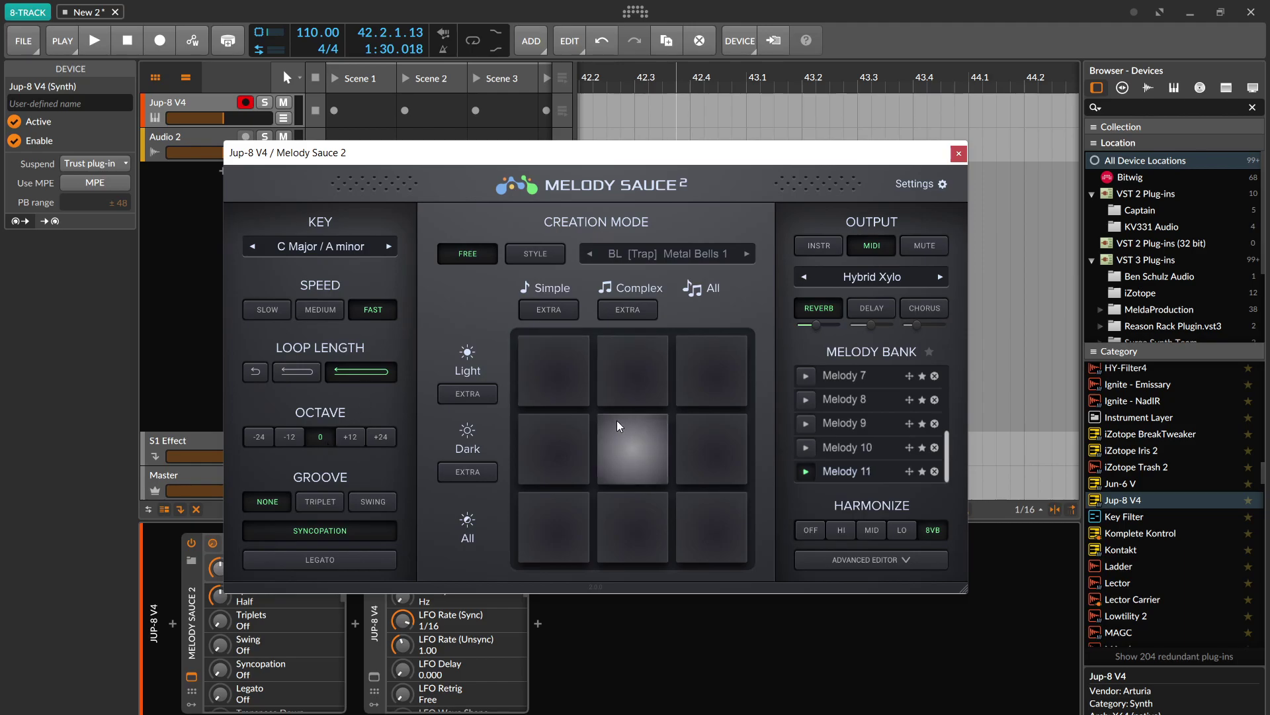